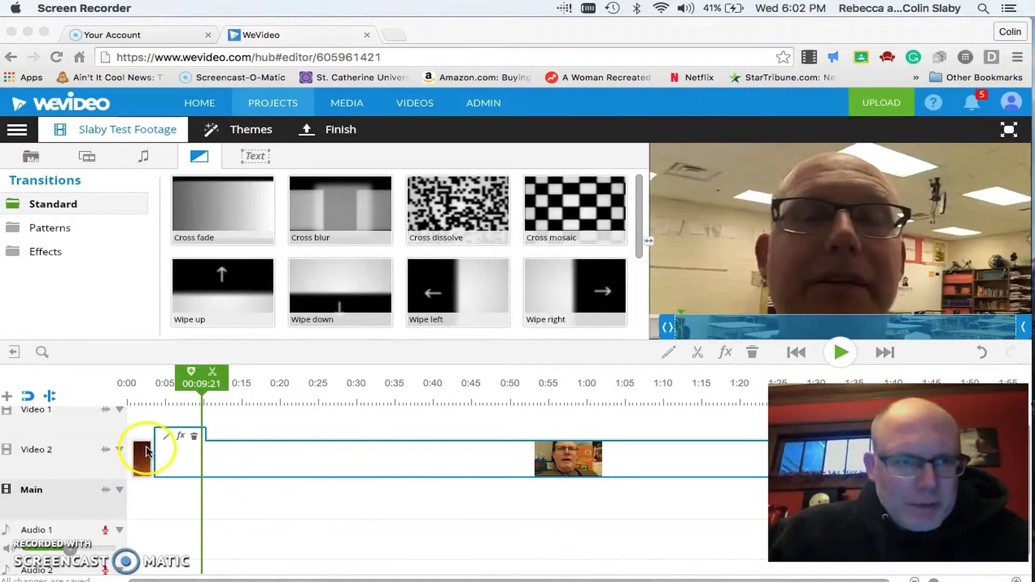
# Add the Time for flowers music from the Feast audio collection to the start of the Audio 1 track
pyautogui.click(179, 374)
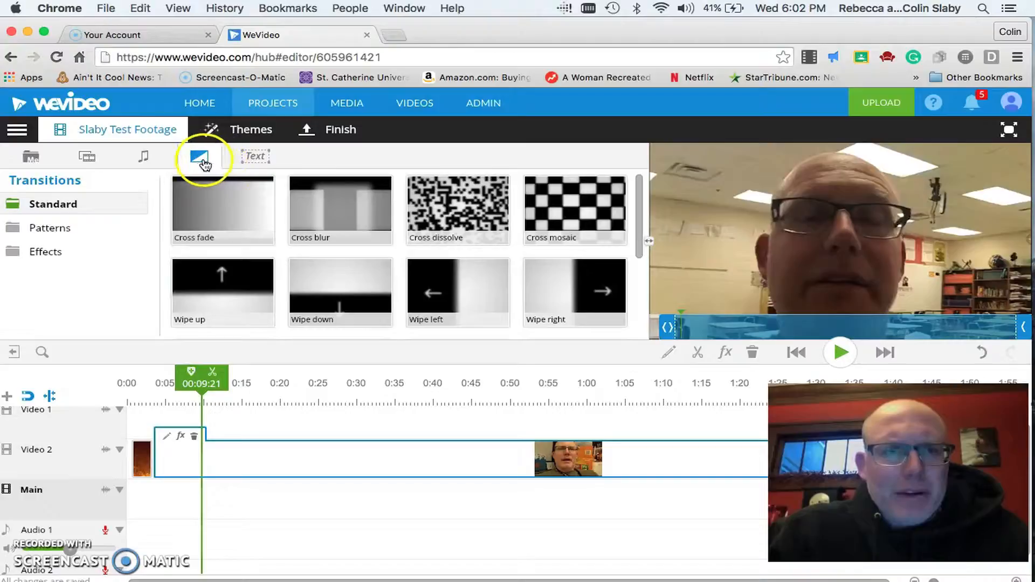
pyautogui.click(33, 158)
pyautogui.click(85, 160)
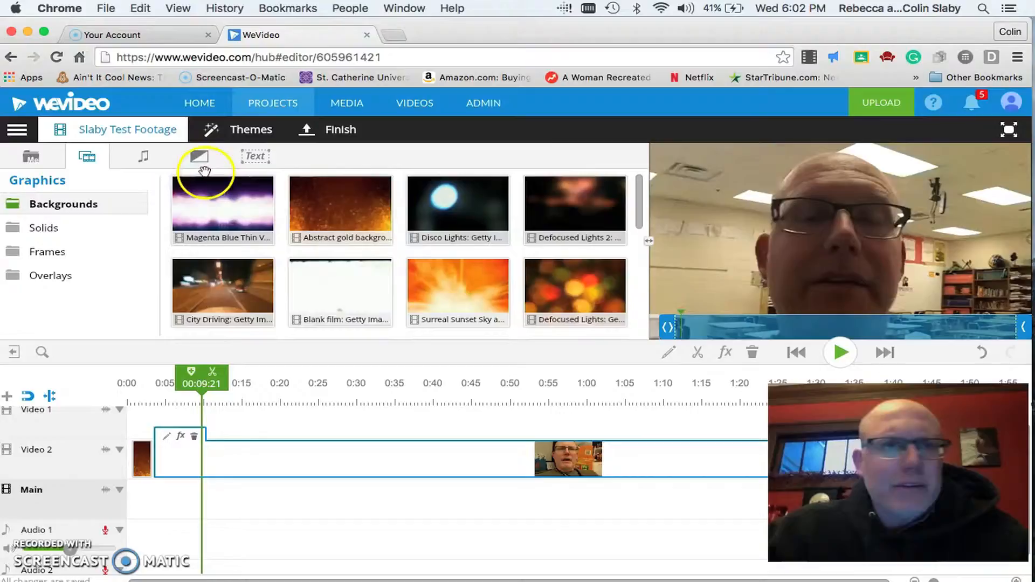
pyautogui.click(143, 159)
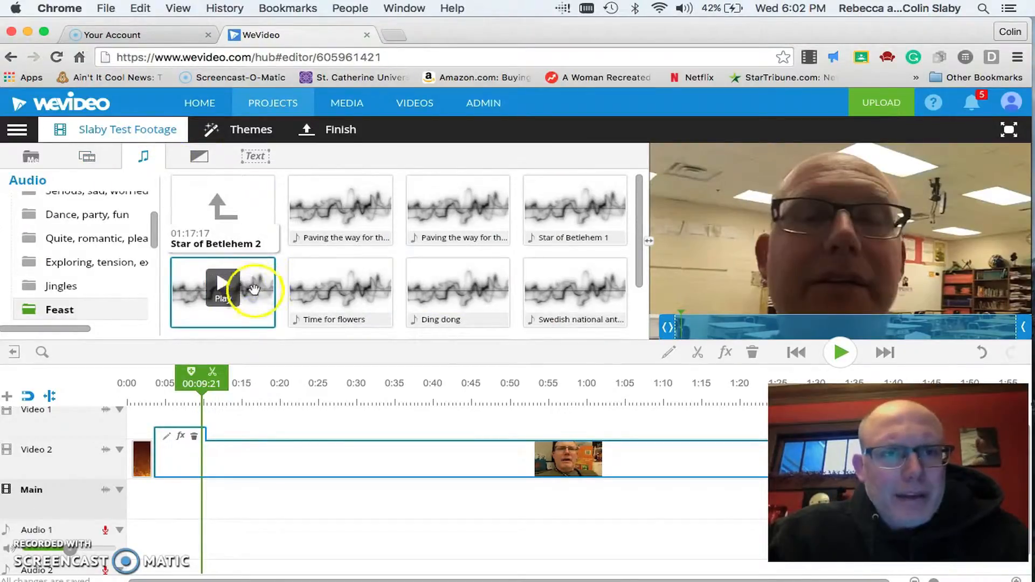
pyautogui.moveTo(308, 308)
pyautogui.mouseDown()
pyautogui.moveTo(199, 551)
pyautogui.moveTo(174, 539)
pyautogui.moveTo(169, 519)
pyautogui.mouseUp()
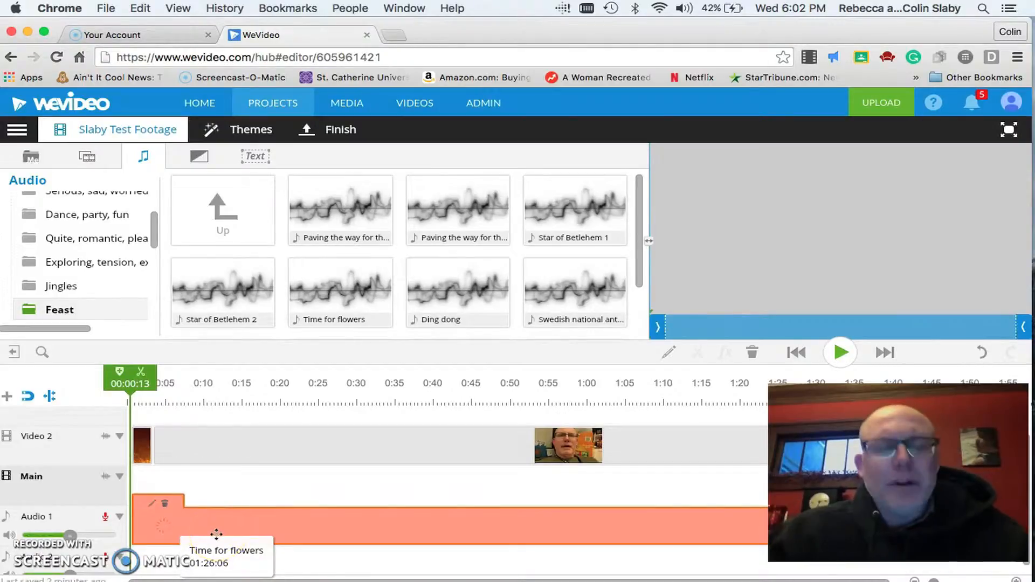
# Play the first seconds of the timeline to hear the music together with the video's speech
pyautogui.press('space')
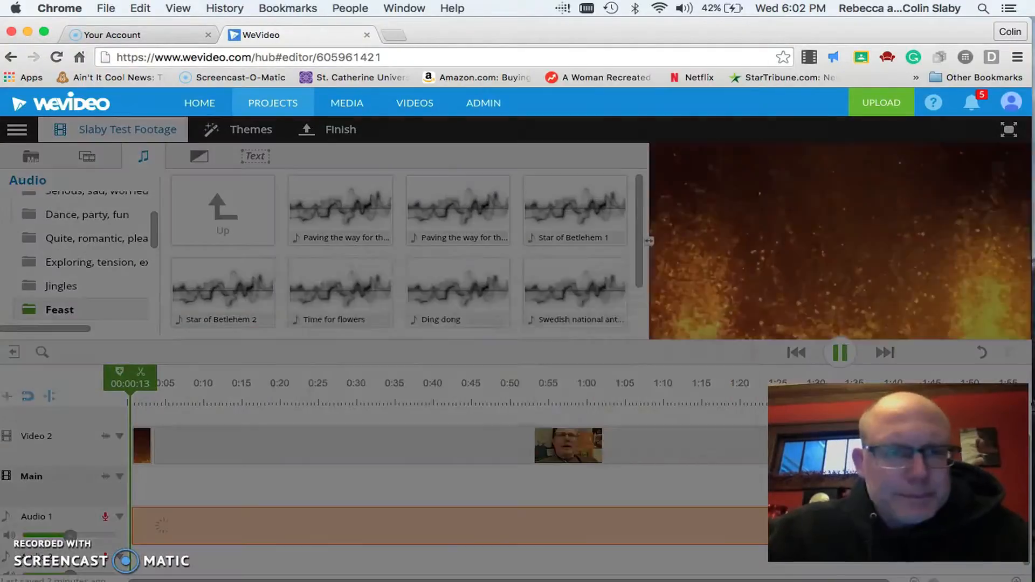
pyautogui.click(348, 505)
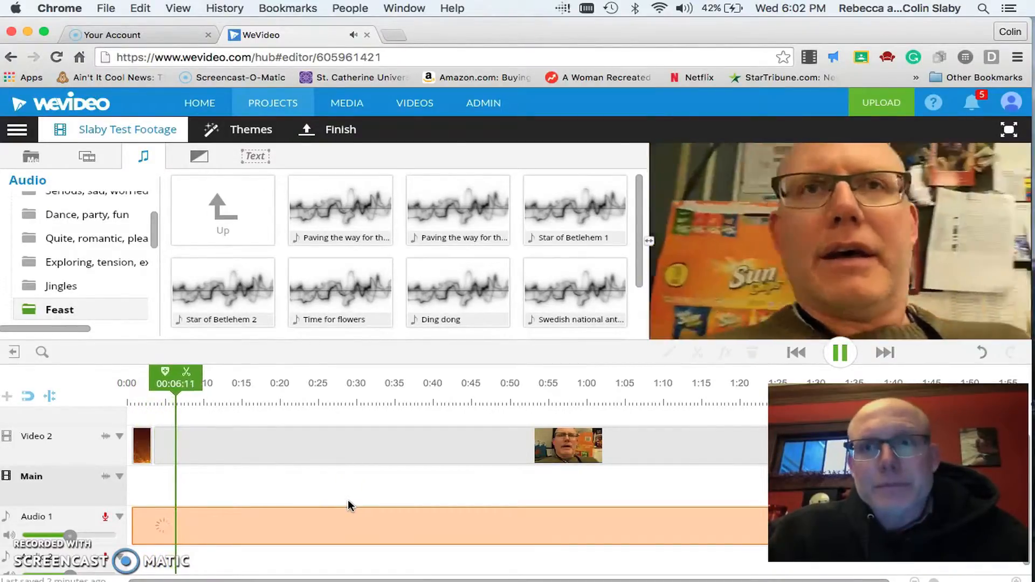
pyautogui.click(348, 501)
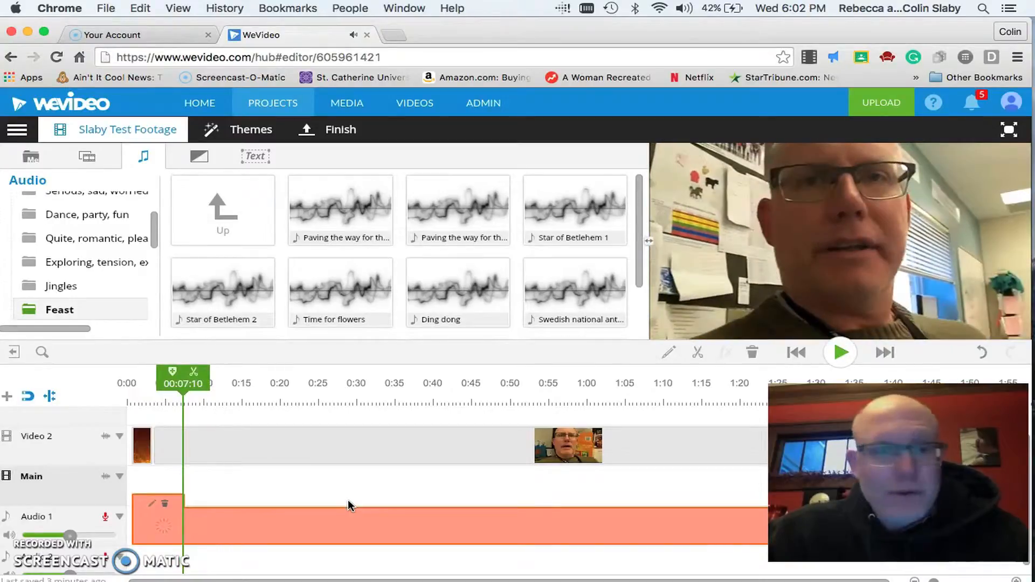
# Lower the audio level of the Time for flowers clip to 22 and finish editing it
pyautogui.click(153, 506)
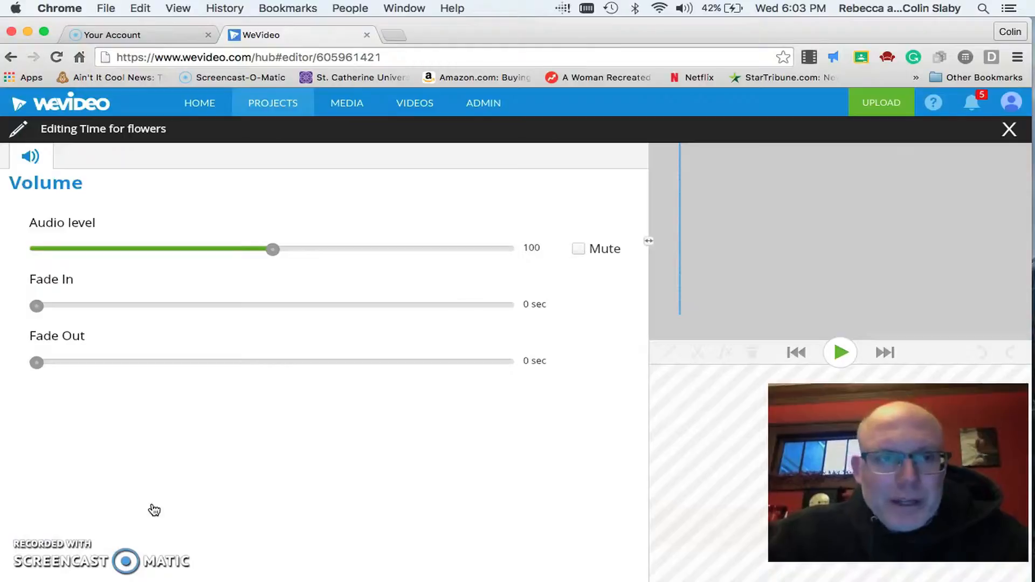
pyautogui.moveTo(273, 248); pyautogui.dragTo(86, 248)
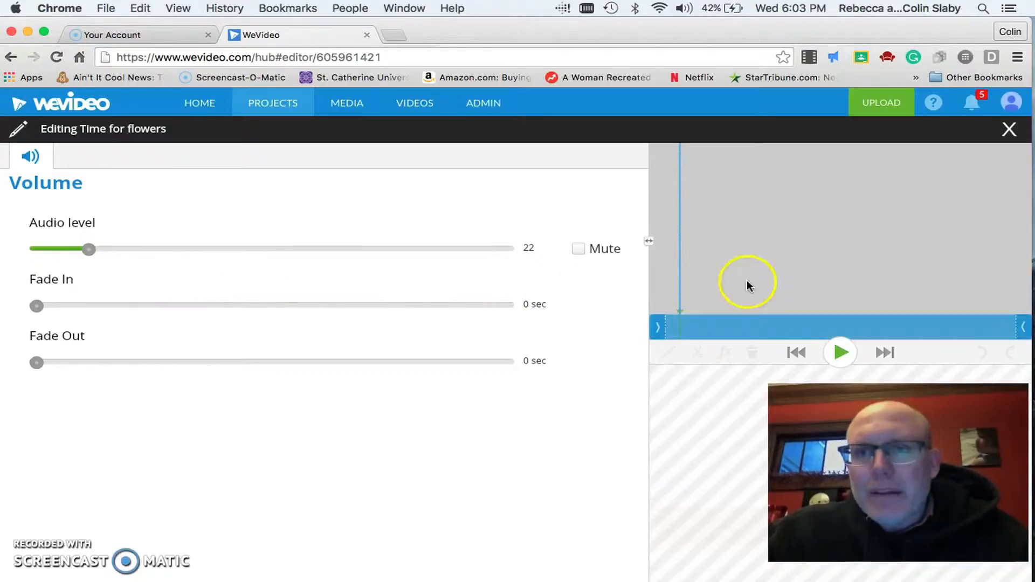
pyautogui.moveTo(884, 469); pyautogui.dragTo(656, 465)
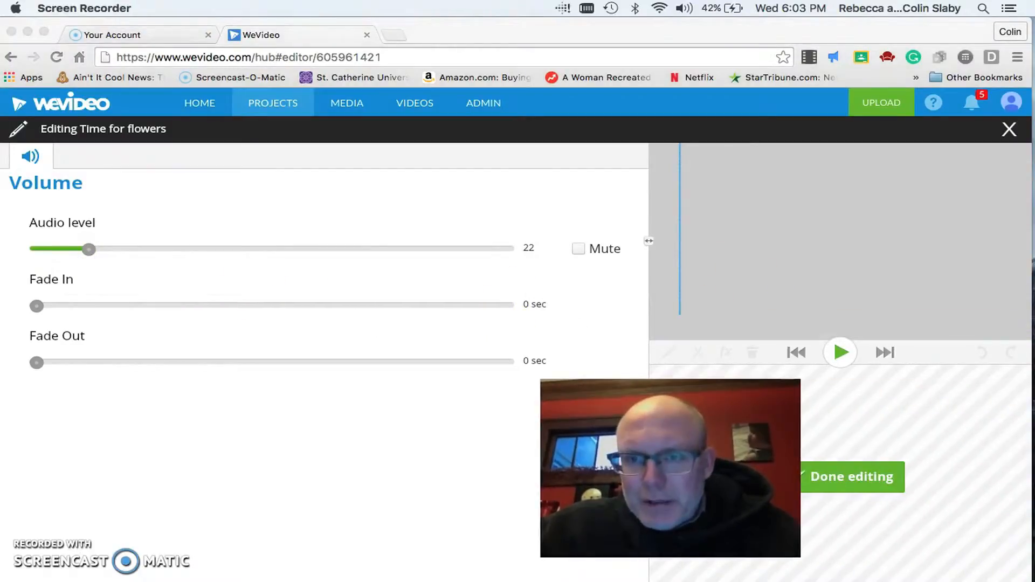
pyautogui.click(874, 477)
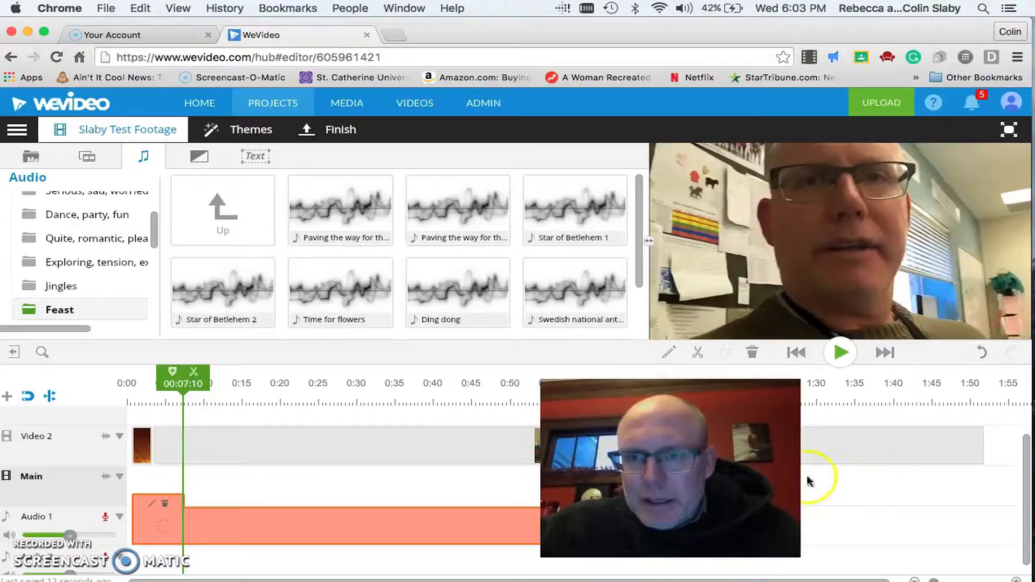
pyautogui.moveTo(766, 480); pyautogui.dragTo(980, 499)
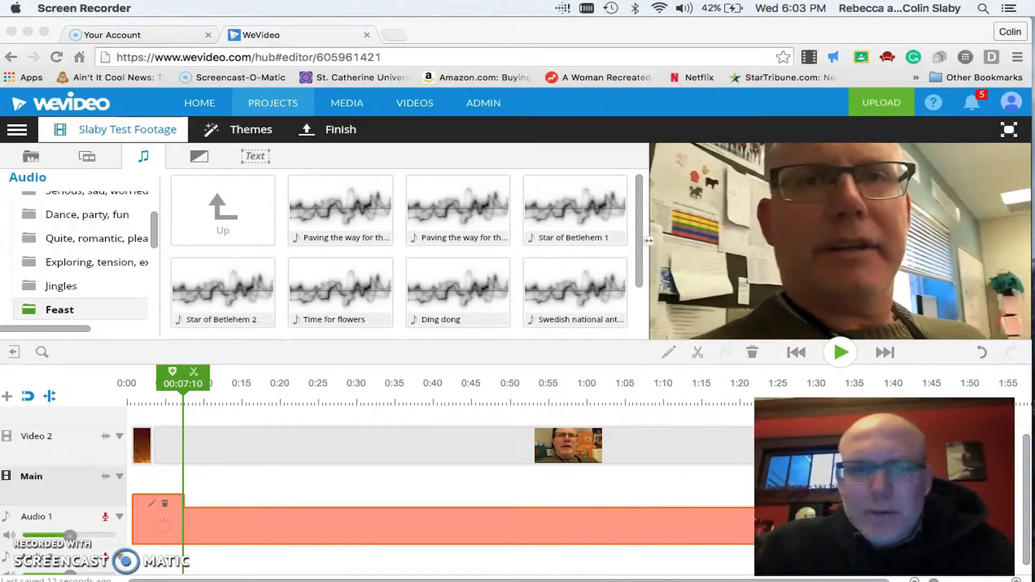
# Replay the opening of the timeline to check the music's balance against the speech
pyautogui.click(165, 379)
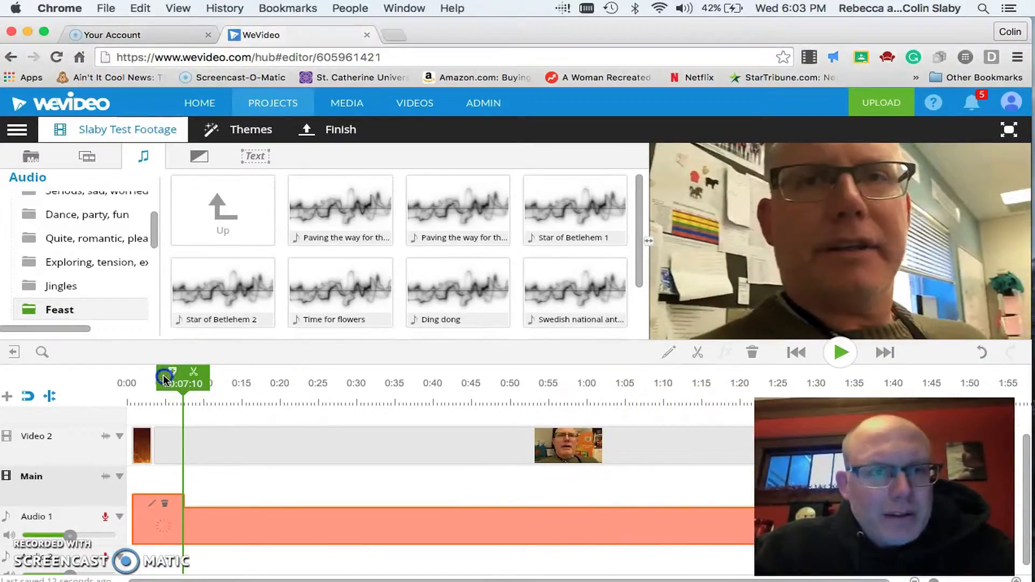
pyautogui.click(133, 382)
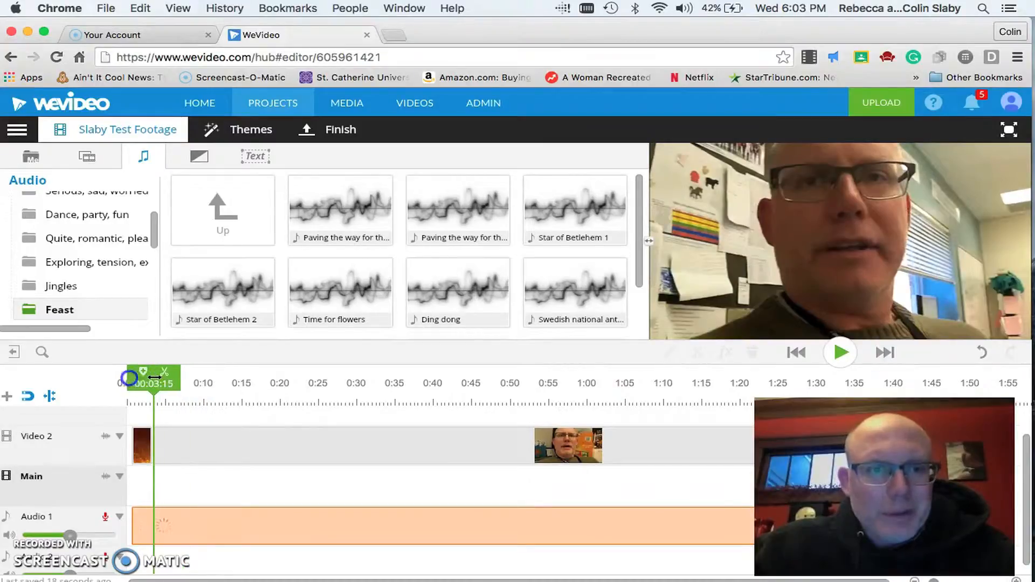
pyautogui.press('space')
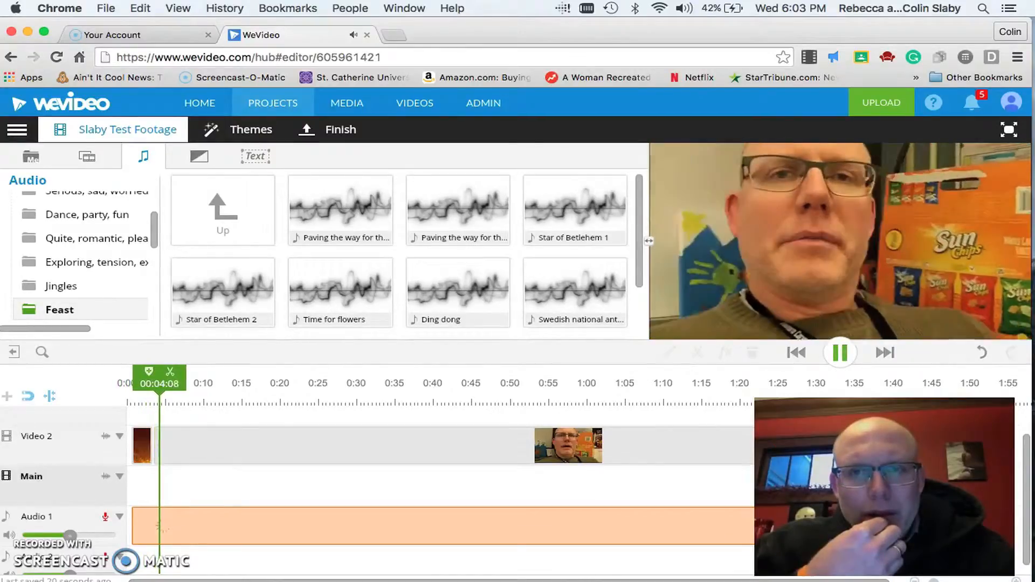
pyautogui.click(835, 353)
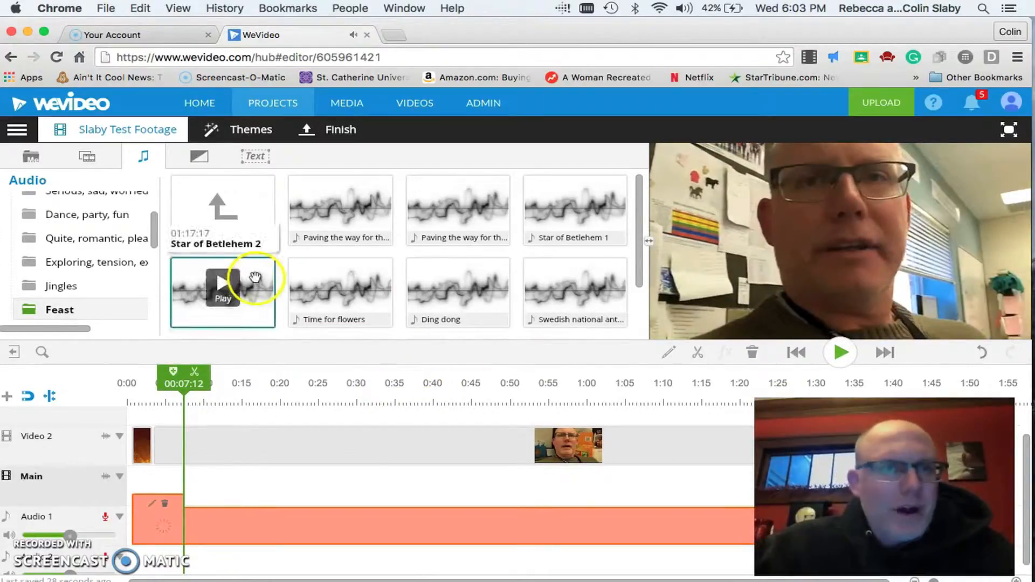
# Scrub across the cut between the fire background and the video clip, and browse the Standard transitions for 3d-tile horizontal
pyautogui.click(197, 158)
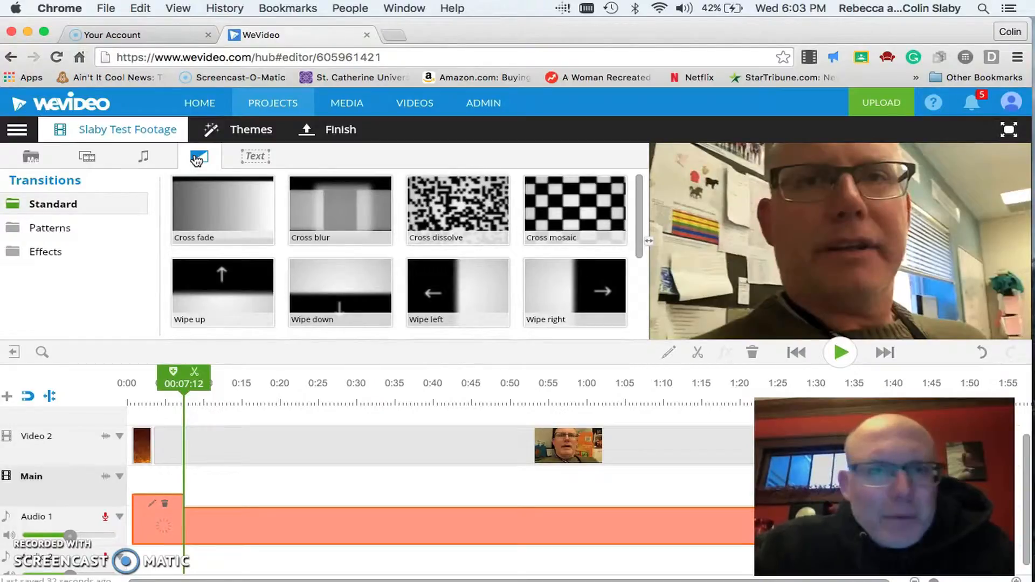
pyautogui.moveTo(162, 380); pyautogui.dragTo(143, 381)
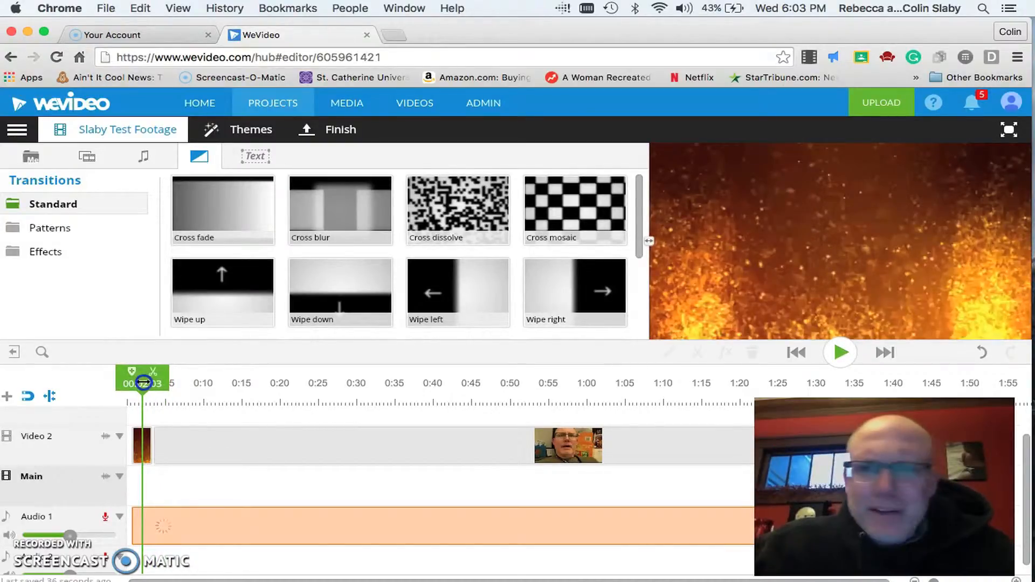
pyautogui.moveTo(143, 382); pyautogui.dragTo(164, 383)
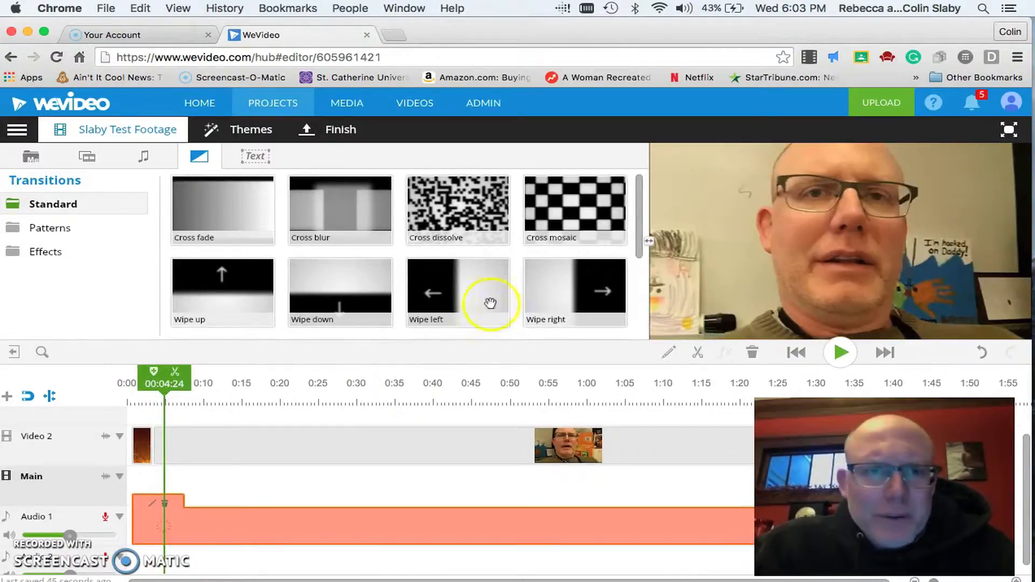
pyautogui.moveTo(640, 221); pyautogui.dragTo(622, 311)
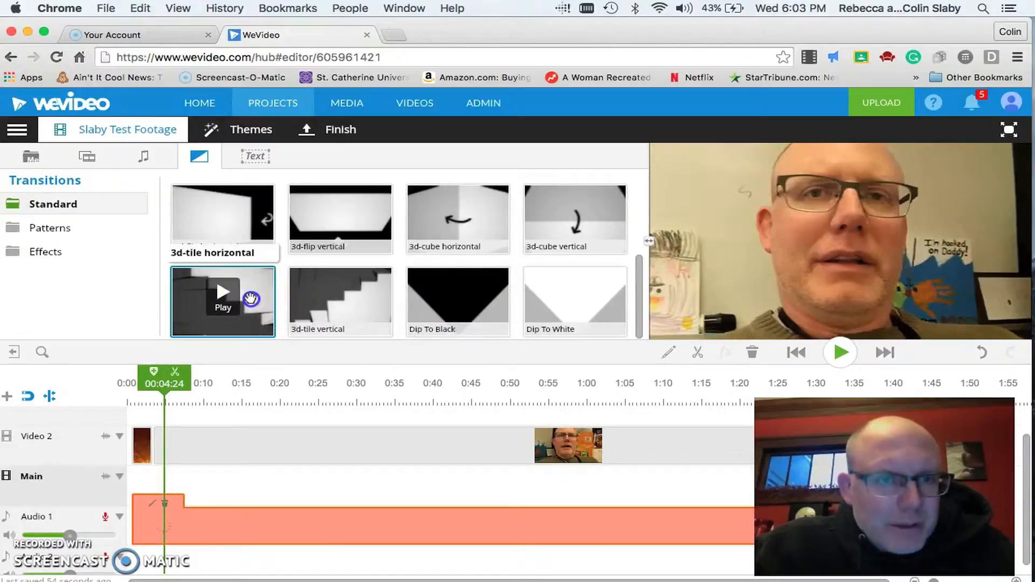
pyautogui.moveTo(250, 299); pyautogui.dragTo(226, 294)
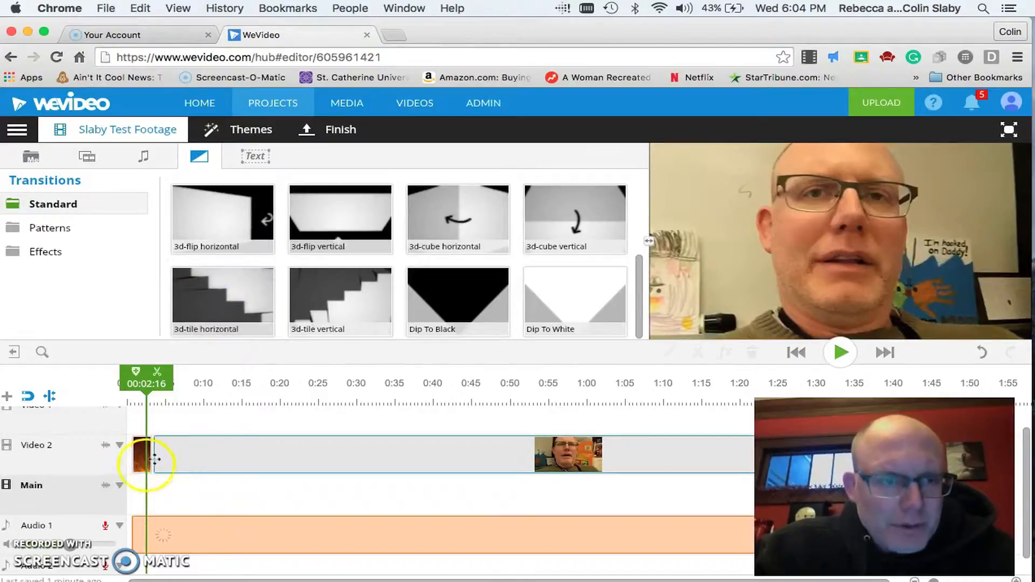
# Move the fire background and the video clip from Video 2 to the Main track and insert the 3d-tile horizontal transition between them
pyautogui.moveTo(140, 461); pyautogui.dragTo(141, 493)
pyautogui.moveTo(180, 455); pyautogui.dragTo(181, 496)
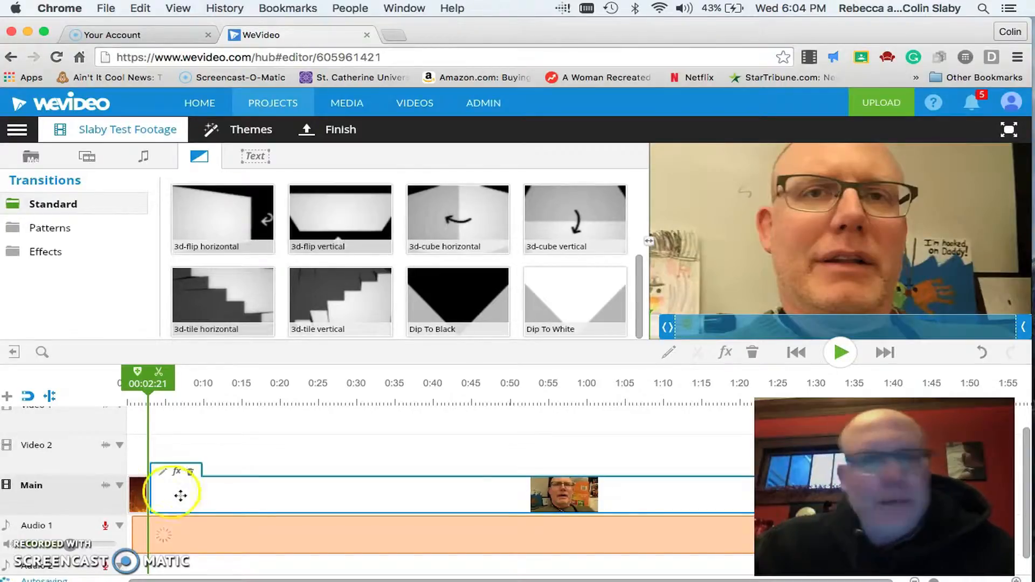
pyautogui.moveTo(203, 294); pyautogui.dragTo(204, 511)
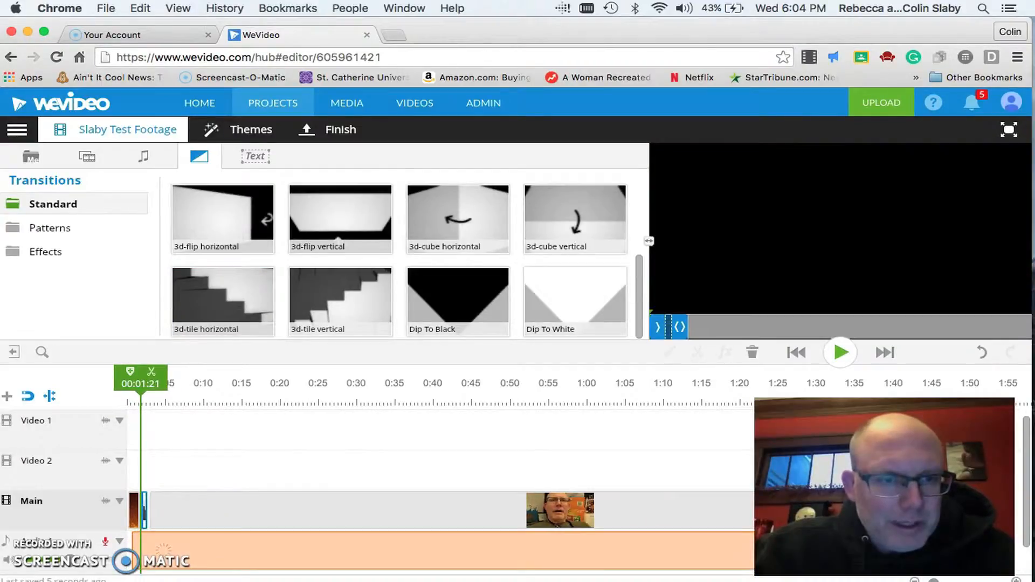
# Play the timeline from 00:00:00 to preview the transition between the background and the video clip
pyautogui.moveTo(130, 380); pyautogui.dragTo(116, 384)
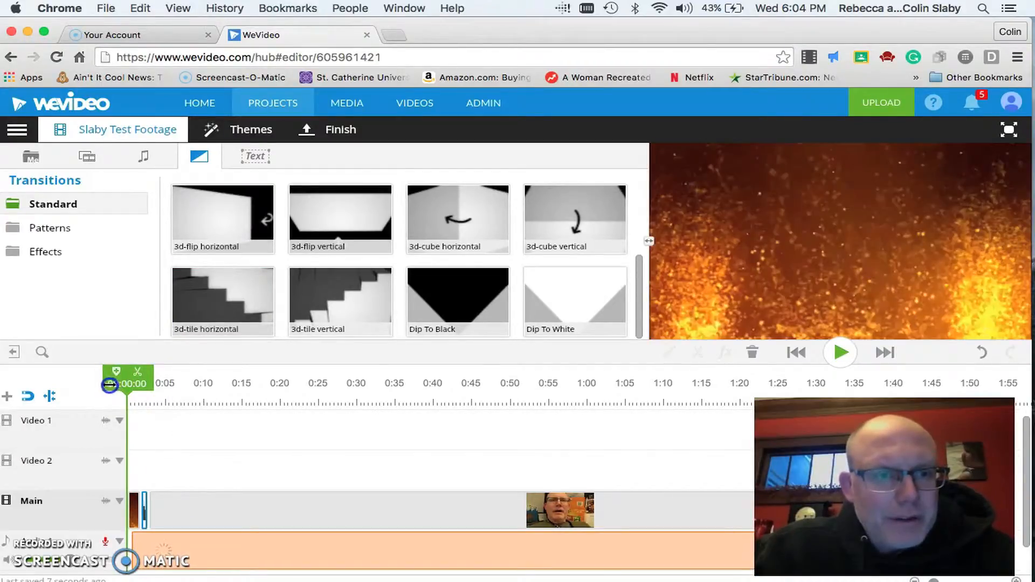
pyautogui.press('space')
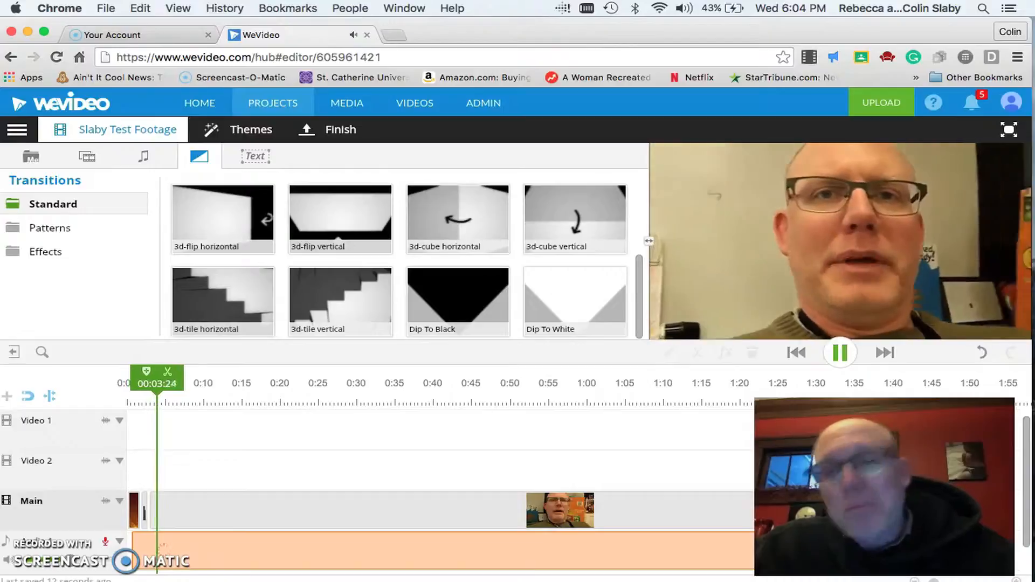
pyautogui.click(840, 353)
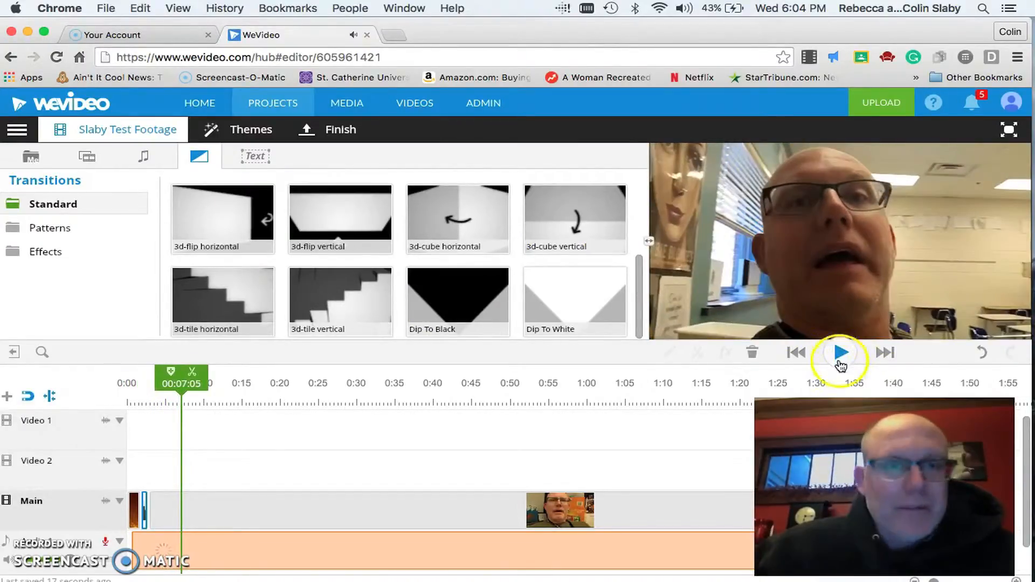
# Add the plain Text title to the Video 2 track at 00:00:00, above the fire background
pyautogui.click(258, 157)
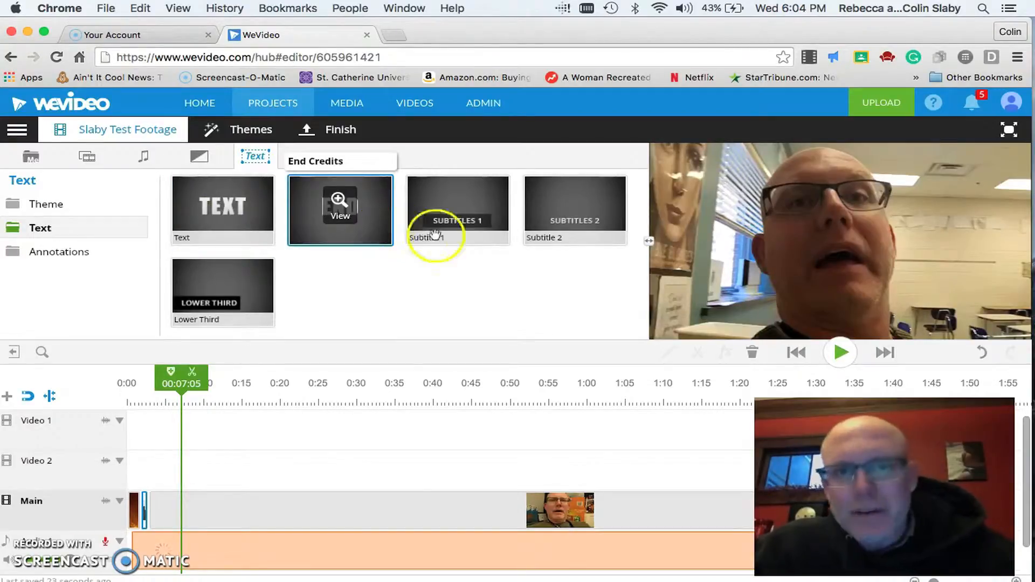
pyautogui.click(240, 228)
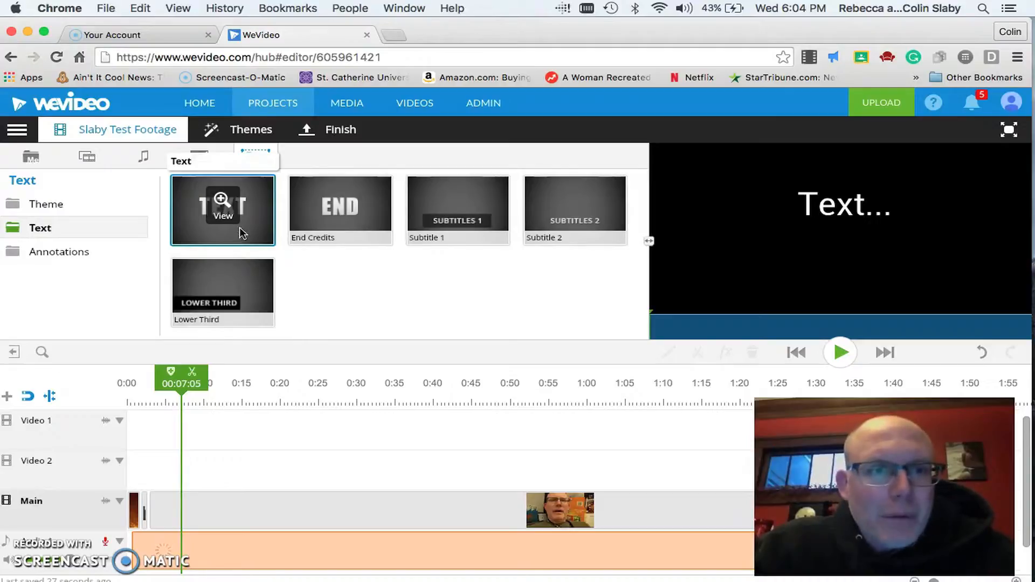
pyautogui.moveTo(240, 231); pyautogui.dragTo(164, 475)
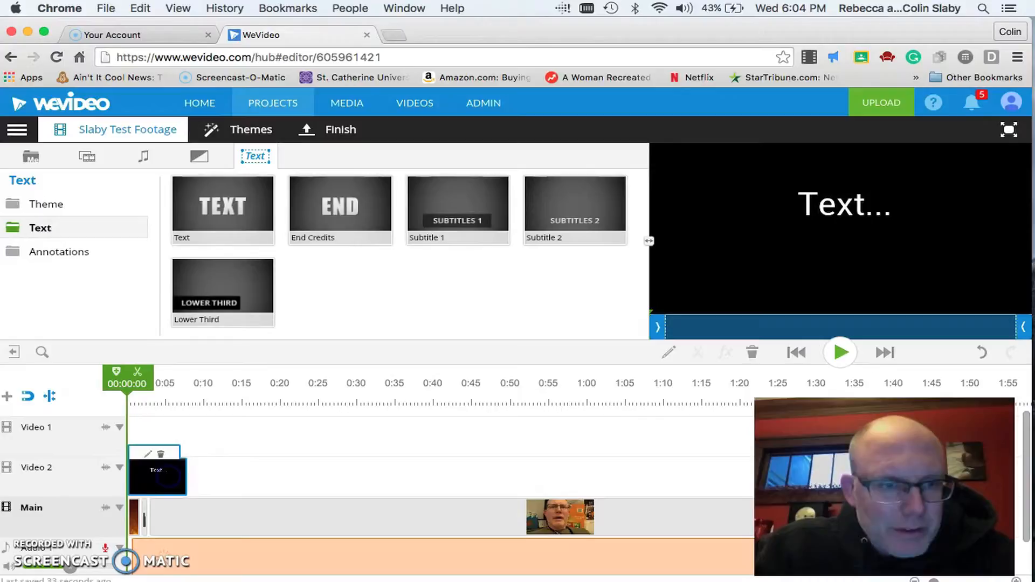
# Play the timeline to 00:01:15, split the Text title there and delete the part after the cut
pyautogui.click(152, 459)
pyautogui.press('space')
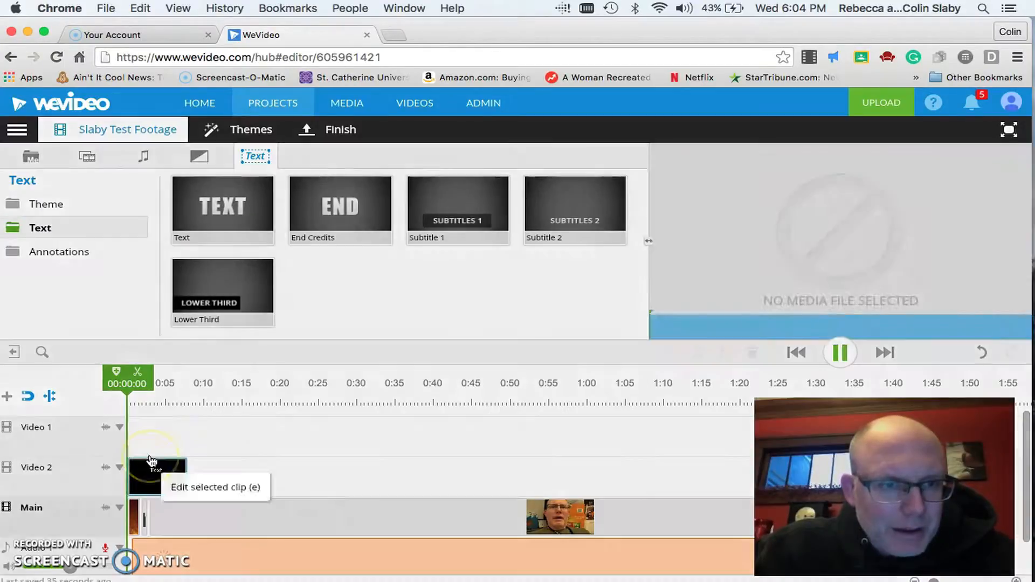
pyautogui.press('space')
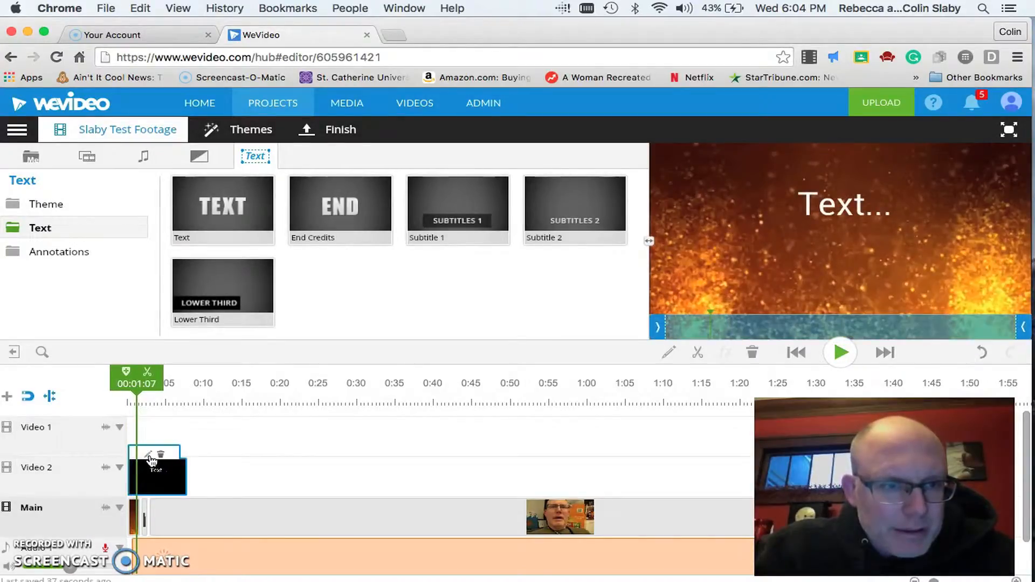
pyautogui.press('space')
pyautogui.press('space')
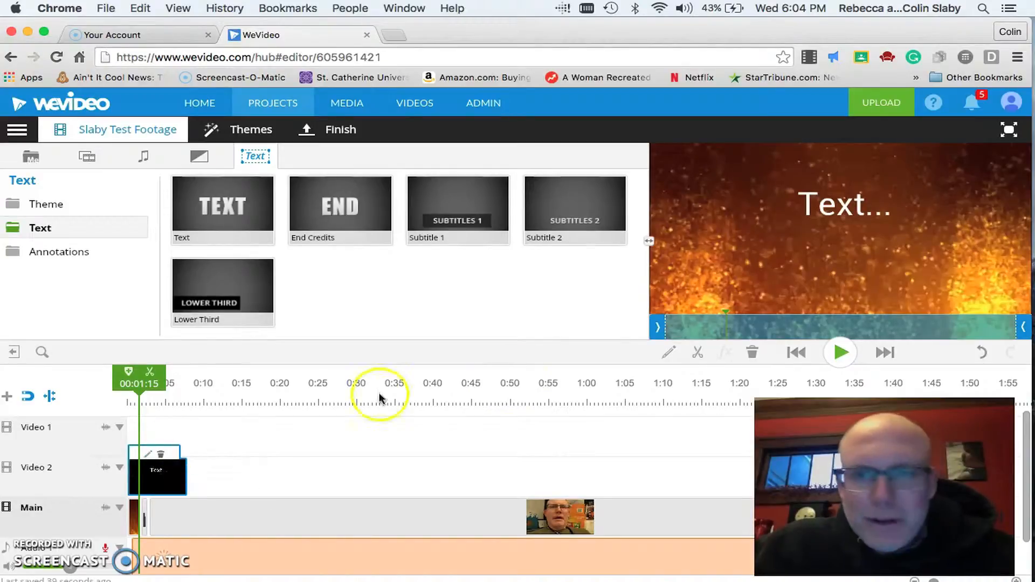
pyautogui.click(152, 376)
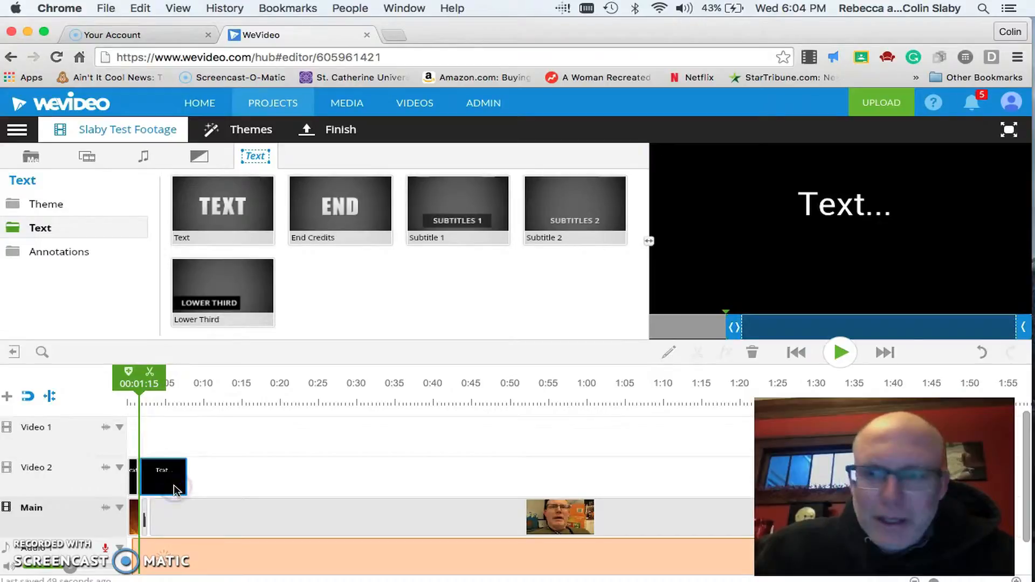
pyautogui.press('Delete')
pyautogui.click(133, 477)
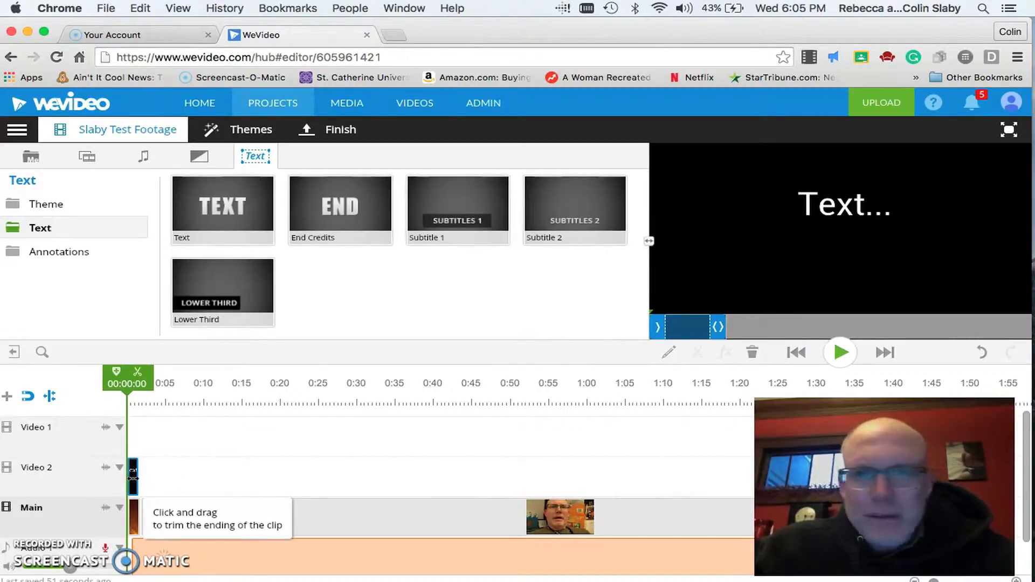
pyautogui.moveTo(133, 478); pyautogui.dragTo(133, 481)
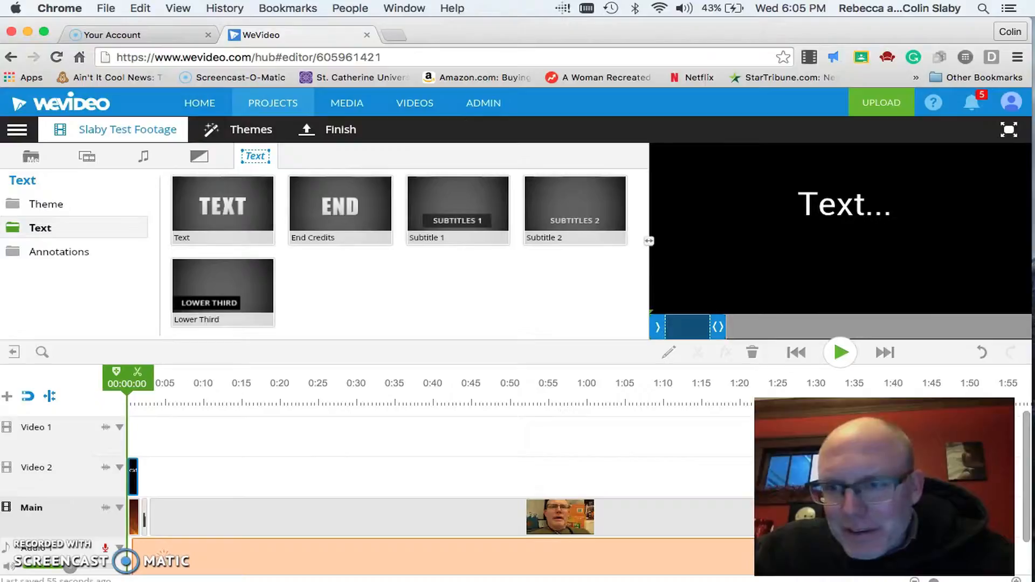
# Open the Text title on Video 2 for editing and replace its text with the teacher's name and a second line "Myth, Man, Legend"
pyautogui.click(1016, 579)
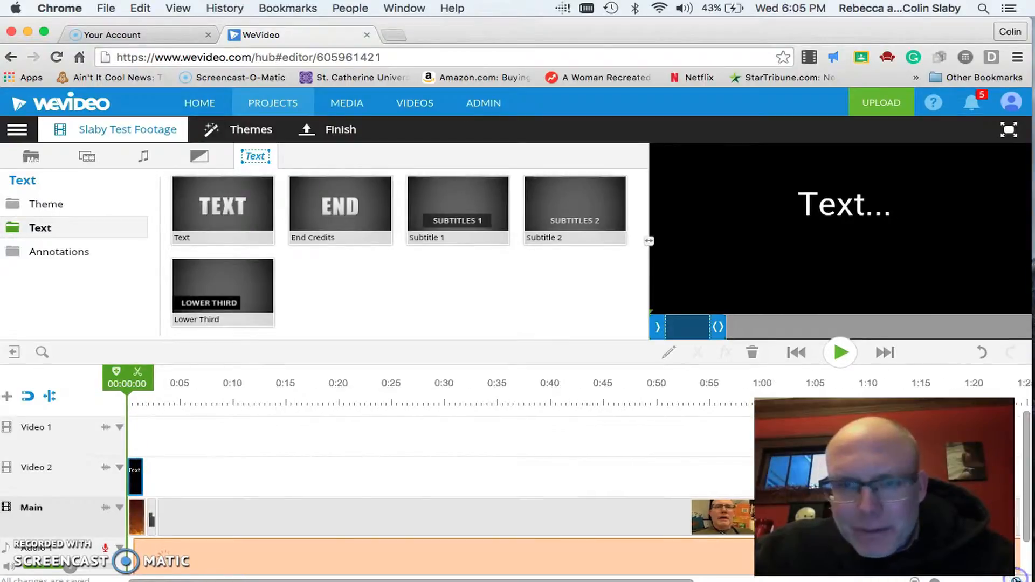
pyautogui.click(1016, 579)
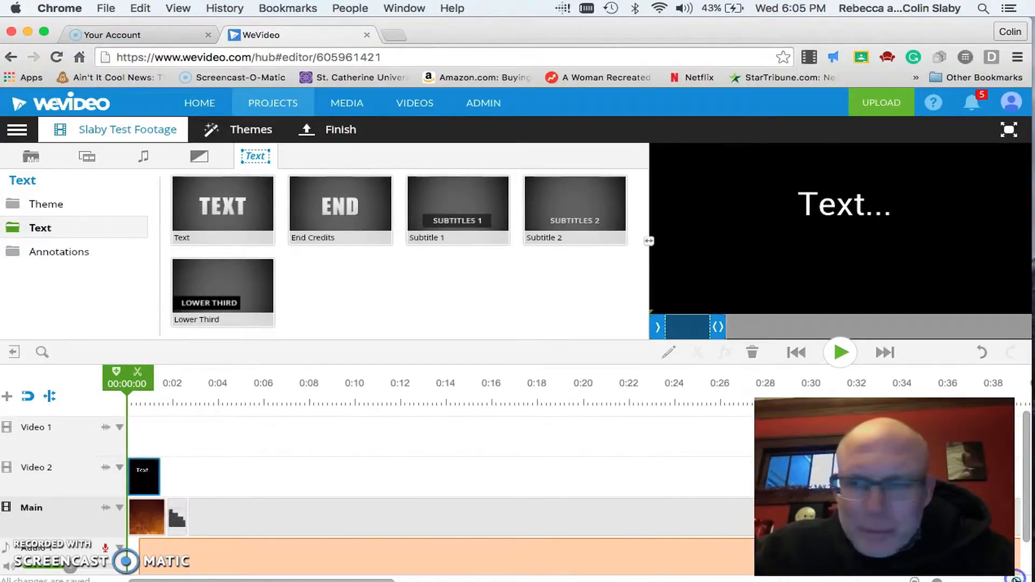
pyautogui.click(1016, 579)
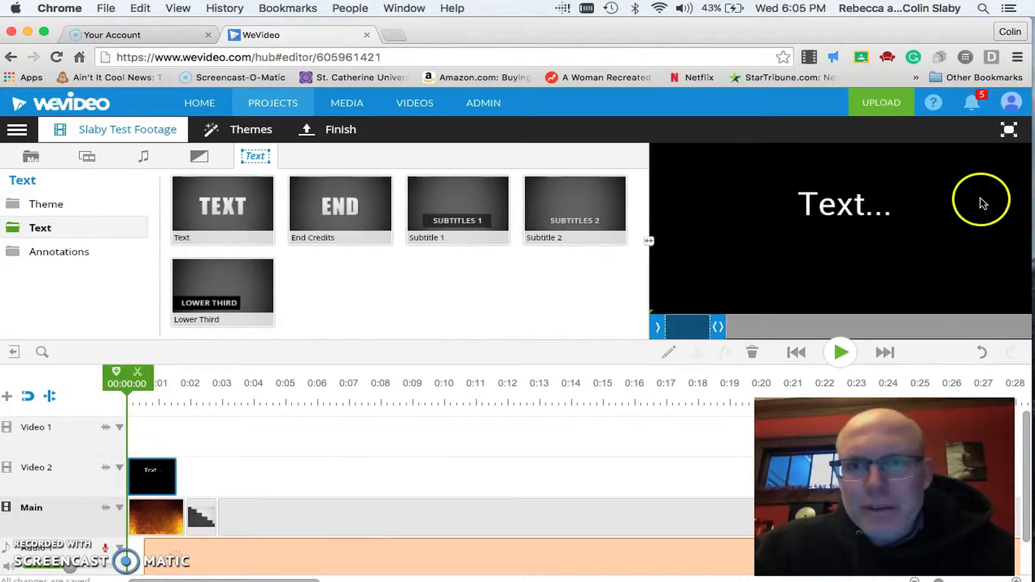
pyautogui.click(669, 357)
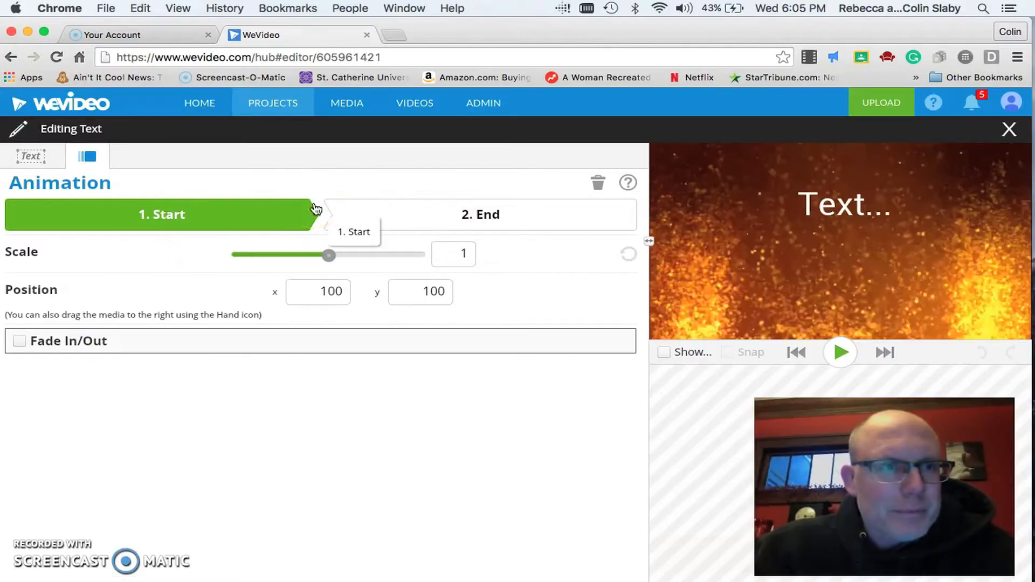
pyautogui.click(24, 158)
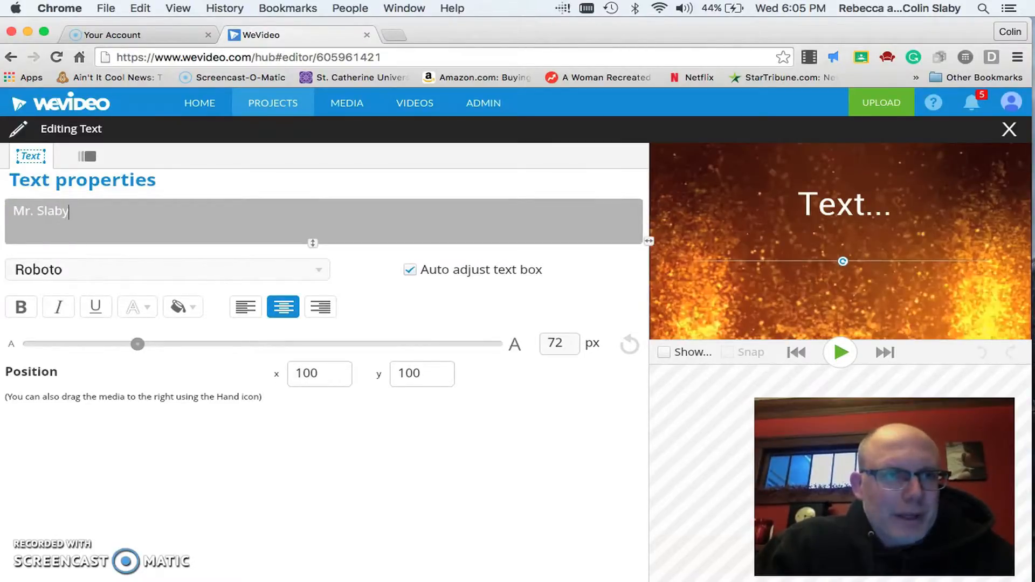
pyautogui.press('Return')
pyautogui.write('Myth, Man, Legend')
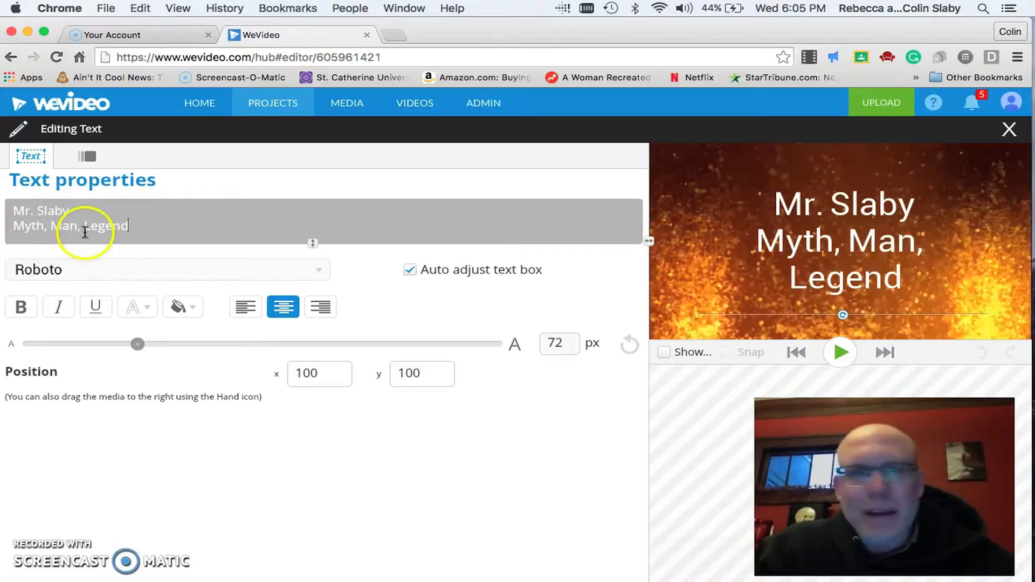
# Set the title's font to Promesh and move the text to about x 105, y 117 in the frame
pyautogui.click(313, 274)
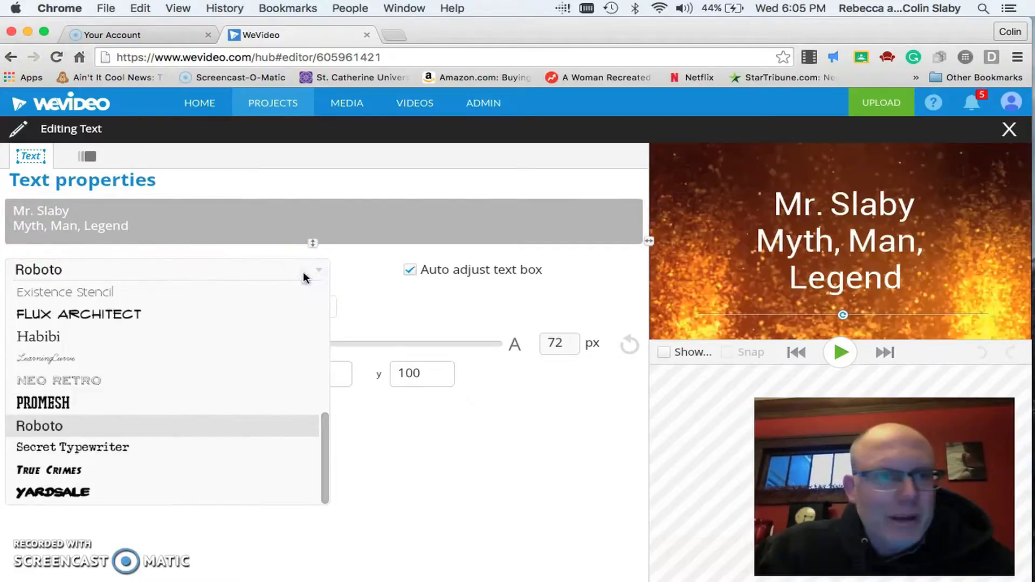
pyautogui.click(64, 404)
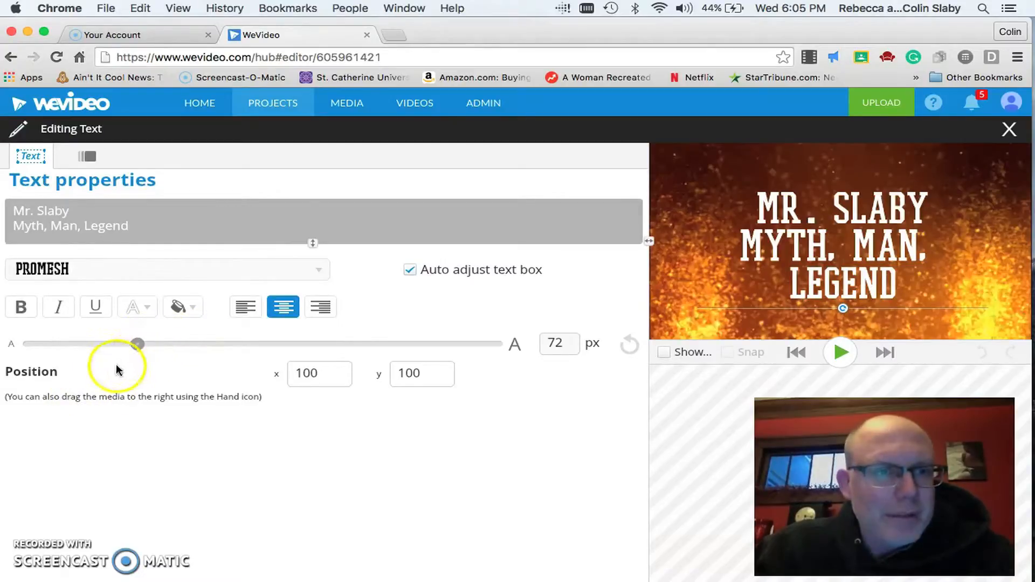
pyautogui.moveTo(773, 260)
pyautogui.mouseDown()
pyautogui.moveTo(747, 259)
pyautogui.moveTo(736, 240)
pyautogui.moveTo(813, 232)
pyautogui.moveTo(789, 284)
pyautogui.moveTo(774, 267)
pyautogui.mouseUp()
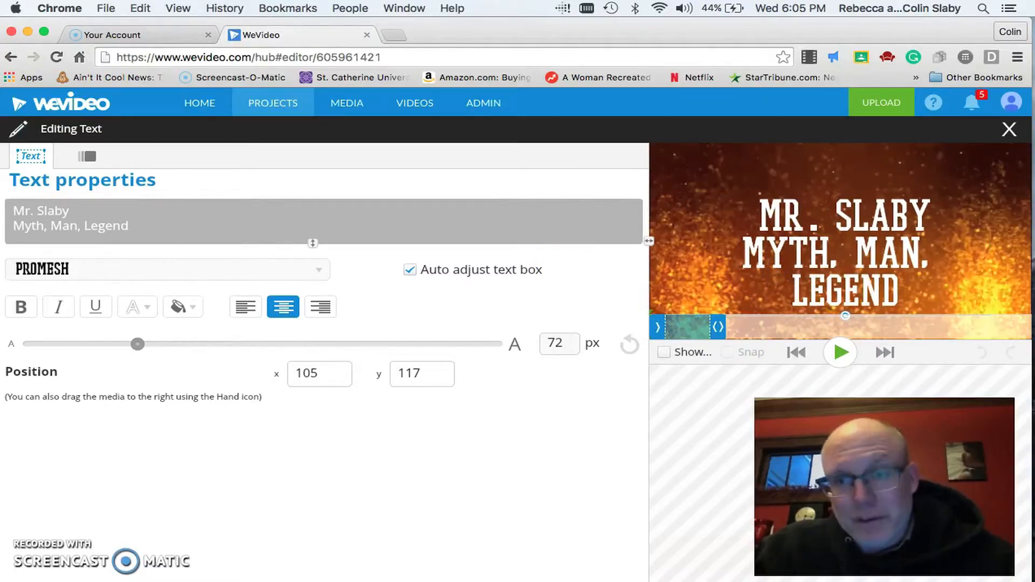
# Try left alignment on the title text, return it to centre alignment and finish editing the title
pyautogui.click(246, 311)
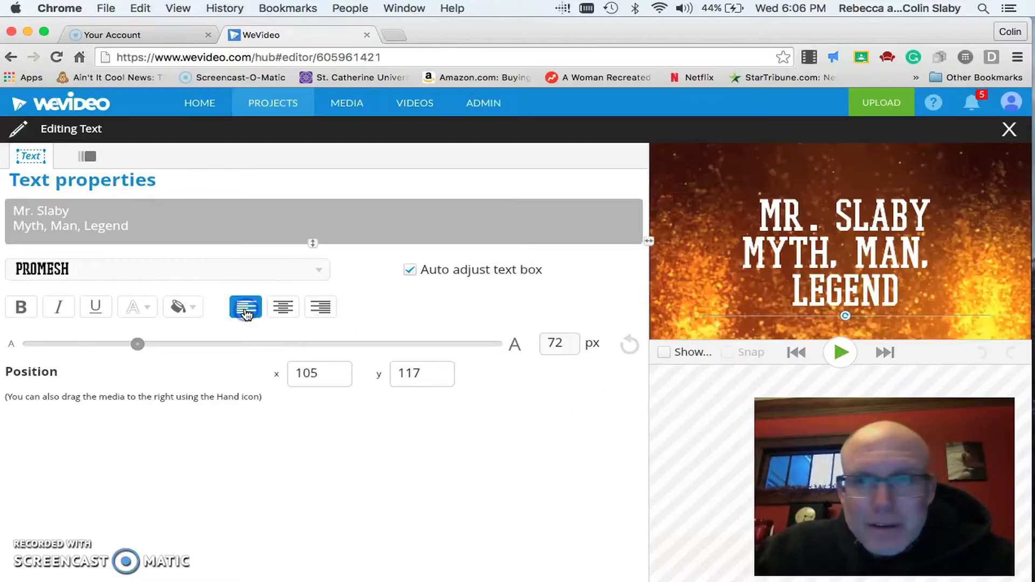
pyautogui.click(282, 308)
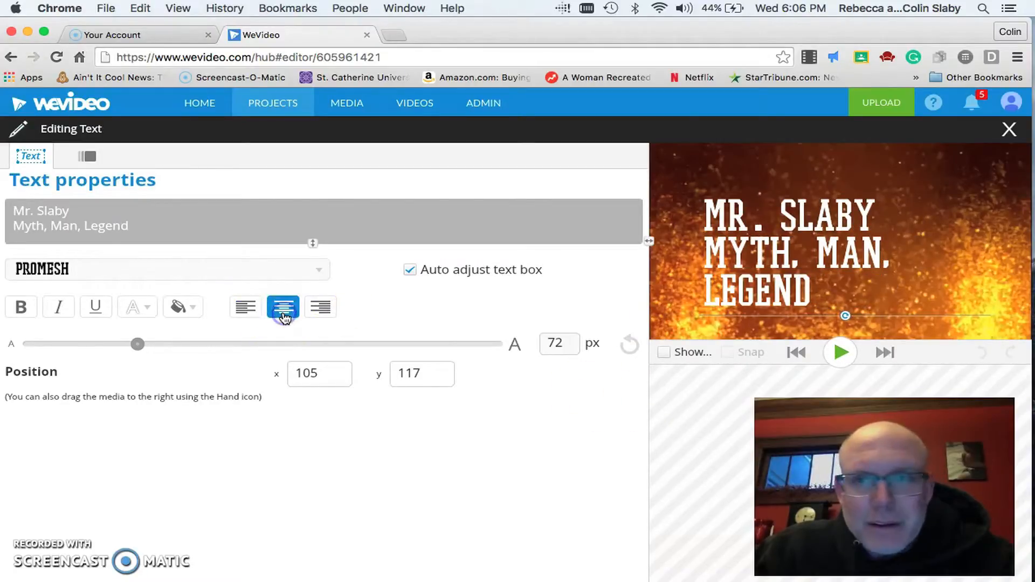
pyautogui.moveTo(867, 248)
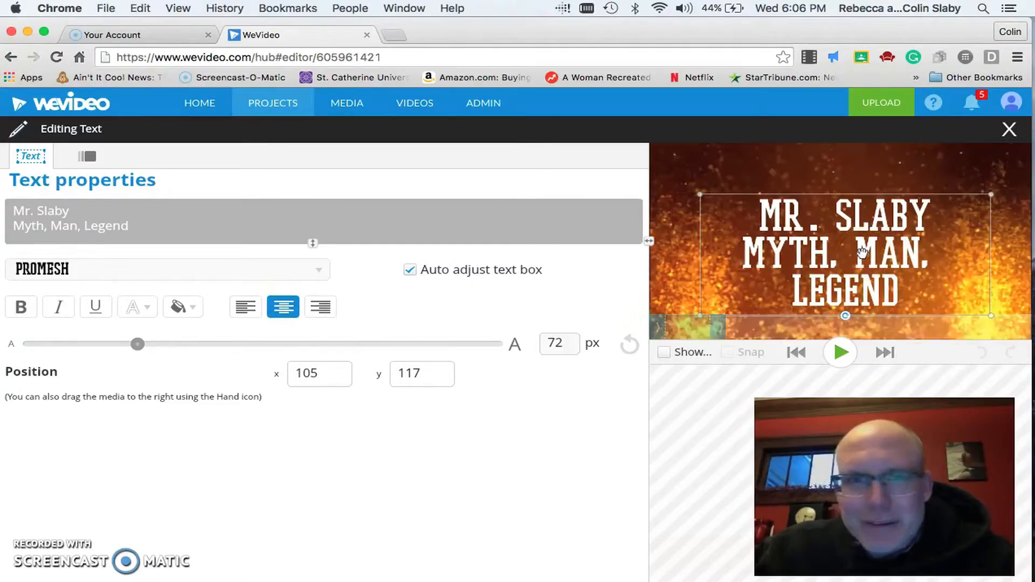
pyautogui.moveTo(944, 464); pyautogui.dragTo(740, 458)
pyautogui.click(823, 457)
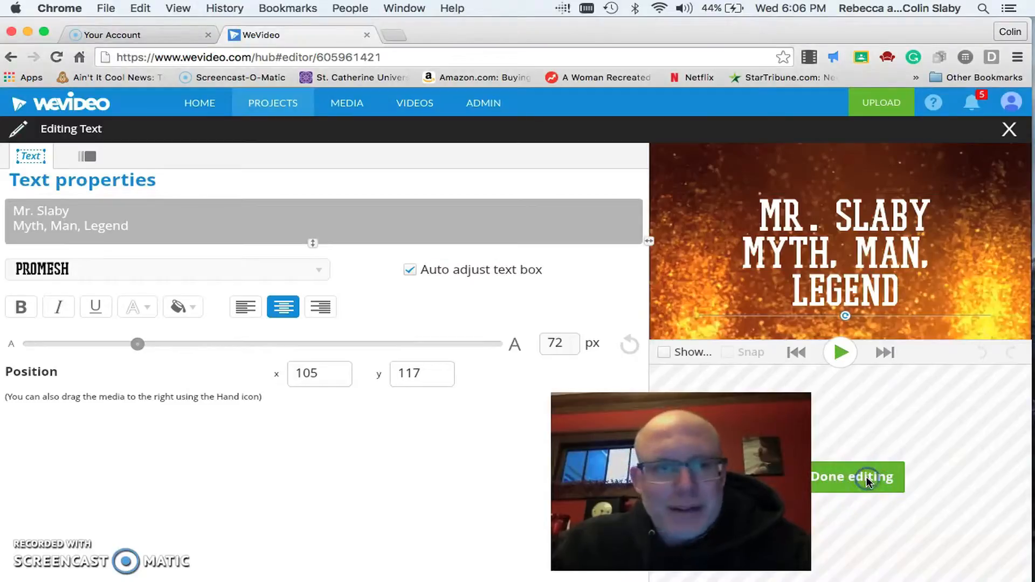
pyautogui.click(866, 476)
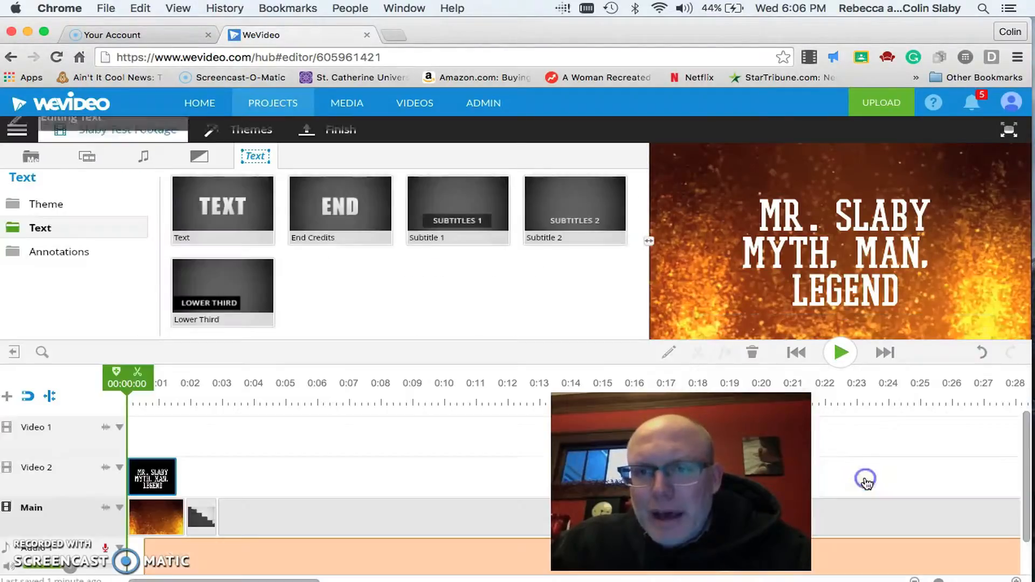
pyautogui.moveTo(679, 464); pyautogui.dragTo(893, 463)
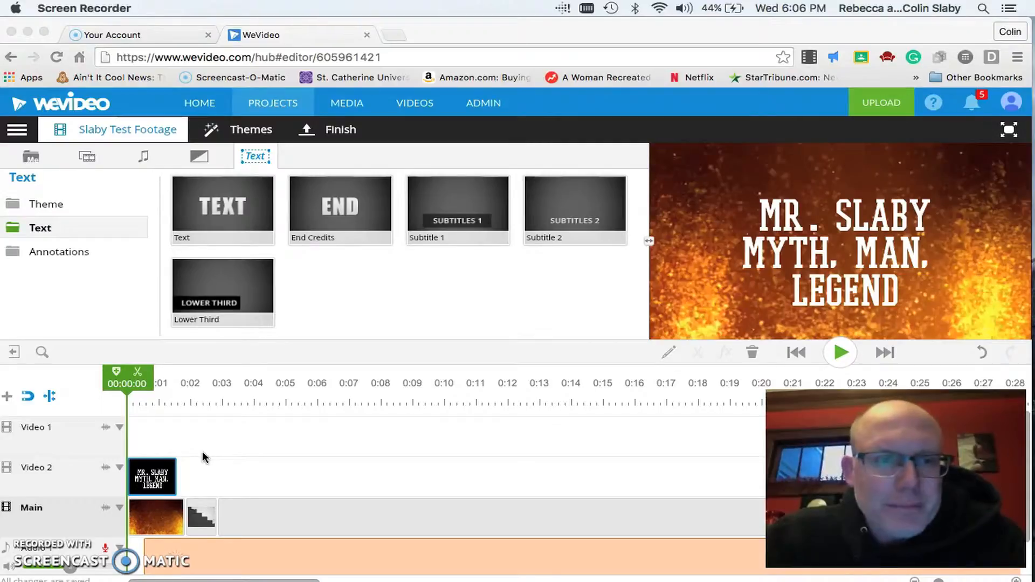
# Play the timeline from the beginning to preview the opening title and the transition into the video clip, and stop playback
pyautogui.click(795, 352)
pyautogui.click(838, 353)
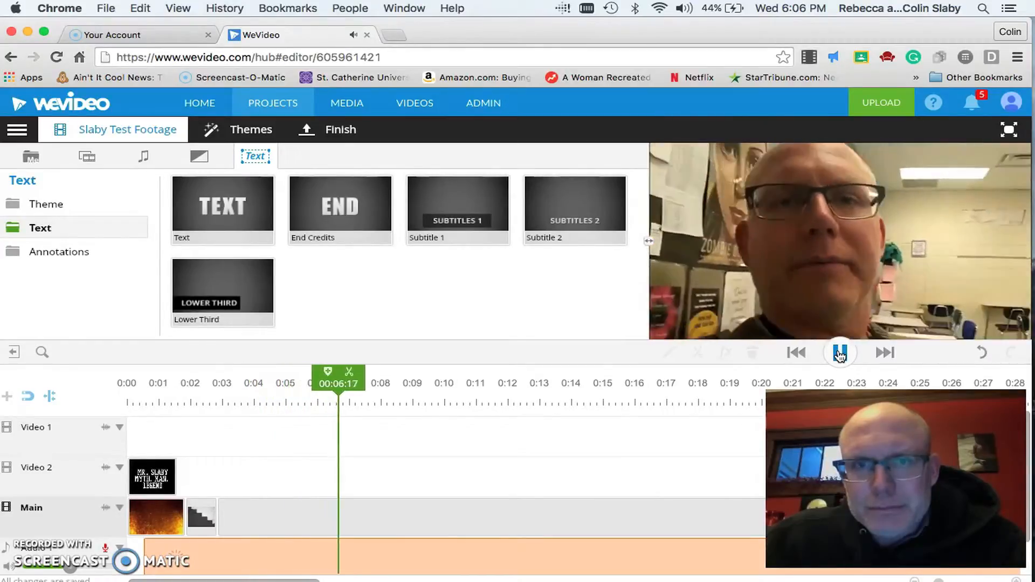
pyautogui.click(839, 355)
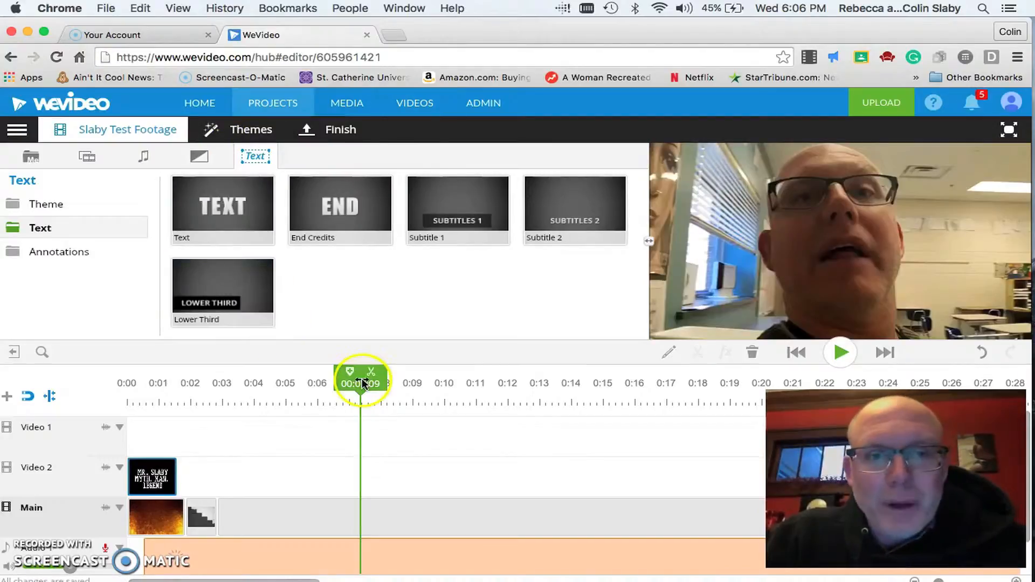
# Reopen the opening title's text properties for review and close them with the title as it is
pyautogui.click(669, 358)
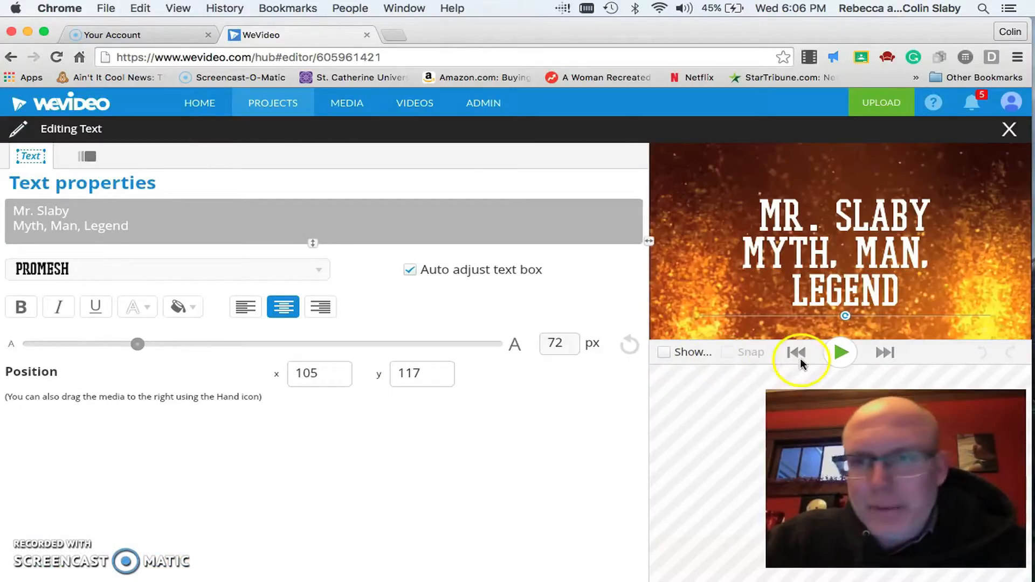
pyautogui.moveTo(895, 477); pyautogui.dragTo(587, 462)
pyautogui.click(808, 478)
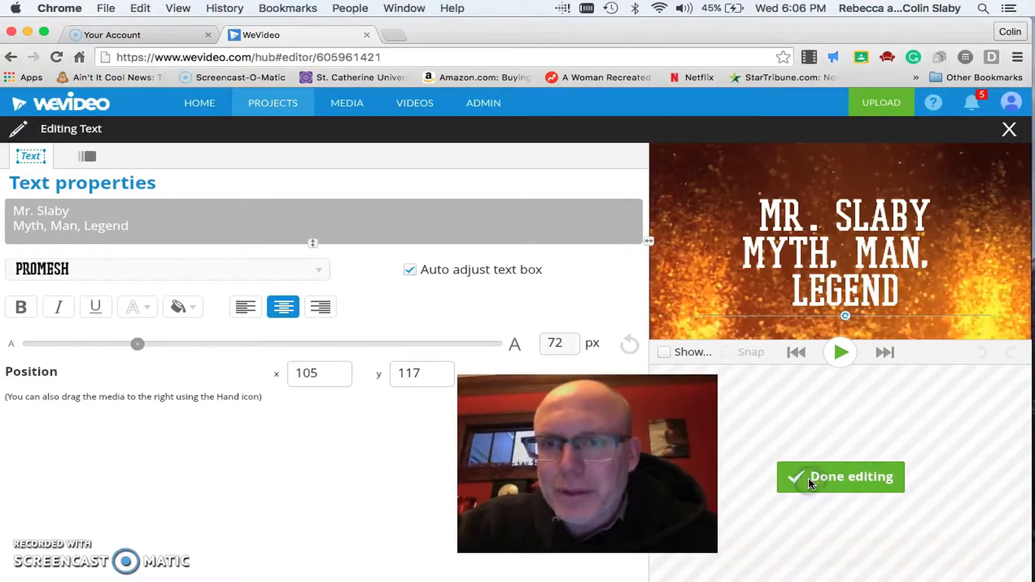
pyautogui.click(808, 478)
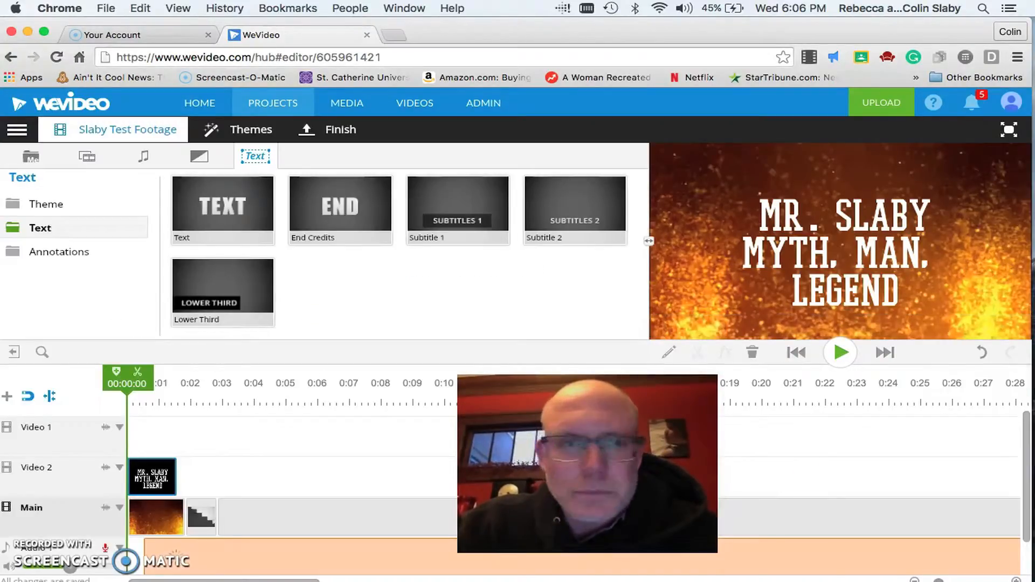
# Open the video clip on the Main track for editing and look over its animation and caption settings
pyautogui.click(246, 507)
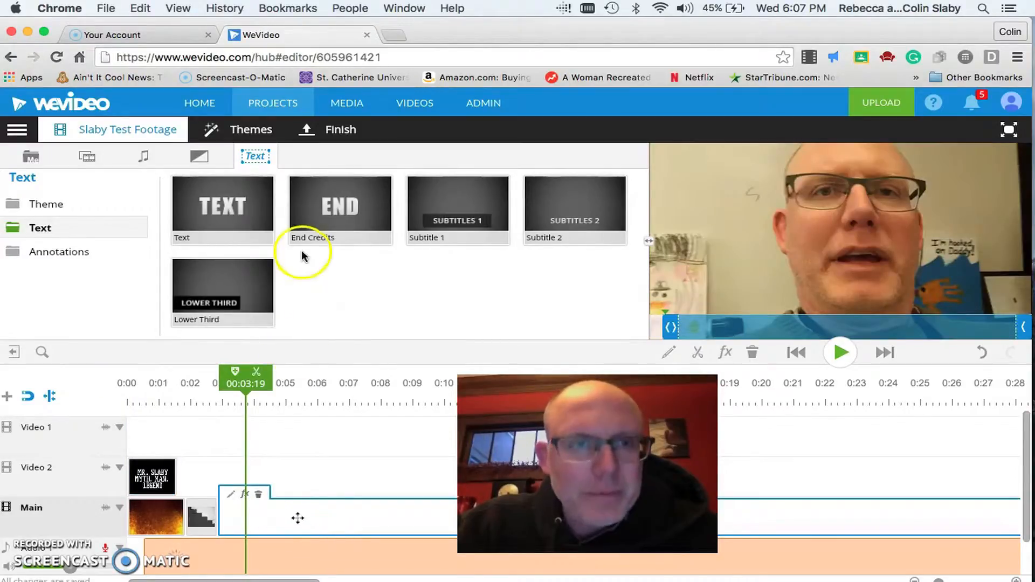
pyautogui.click(672, 355)
pyautogui.click(331, 219)
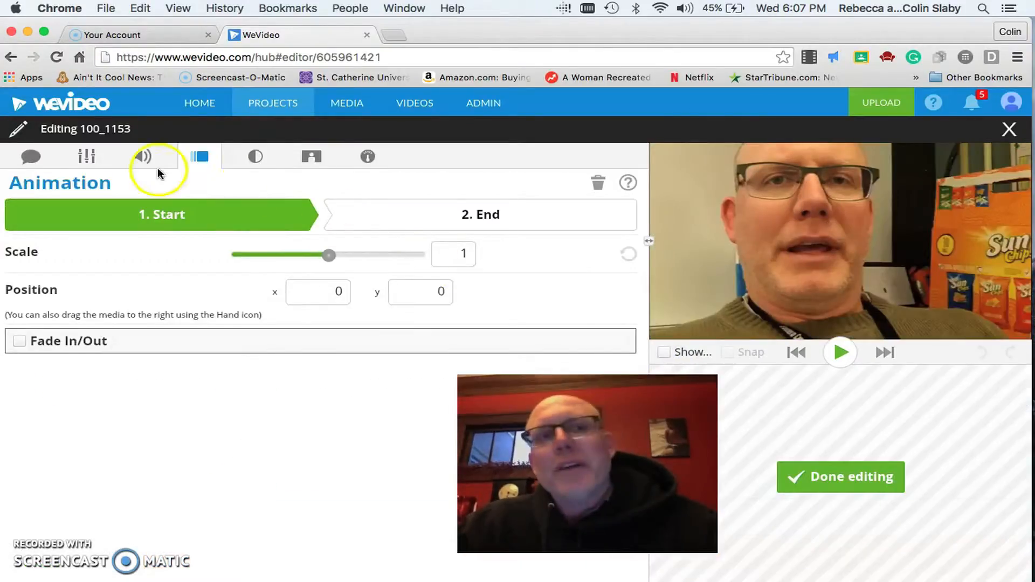
pyautogui.click(231, 160)
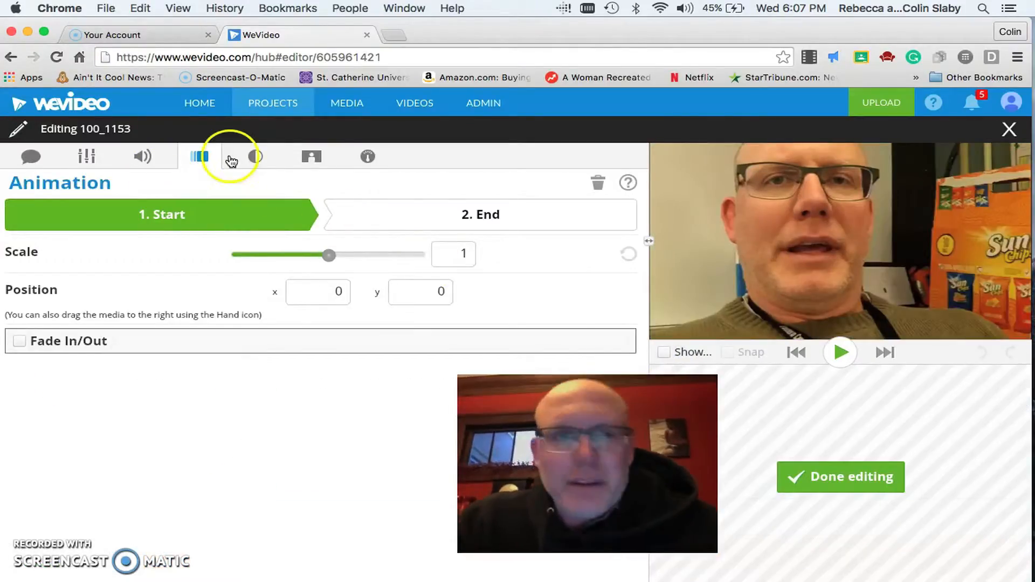
pyautogui.click(26, 157)
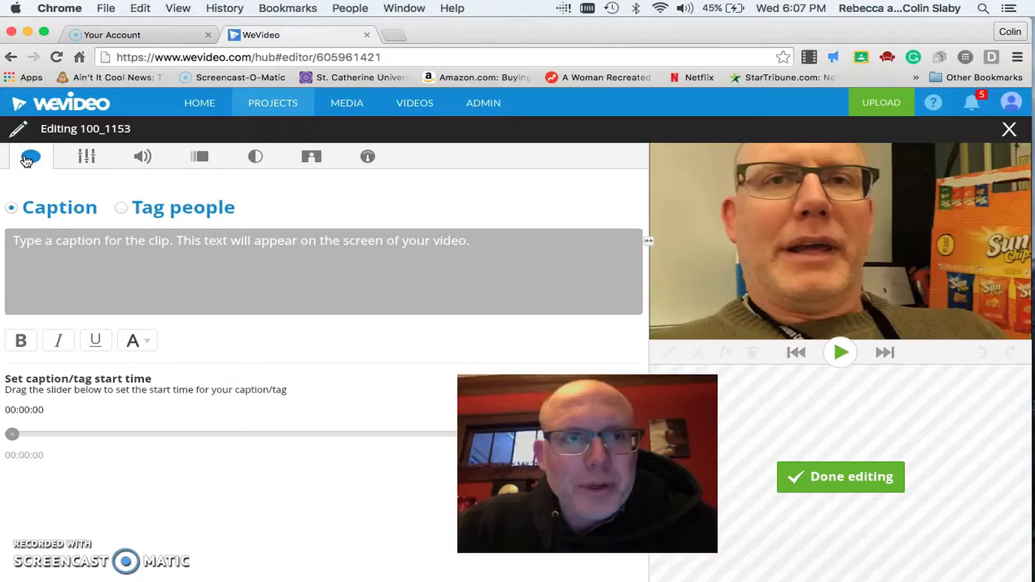
# Try out the clip's Transform options by rotating it counterclockwise through a full turn and flipping it horizontally twice
pyautogui.click(81, 161)
pyautogui.click(327, 221)
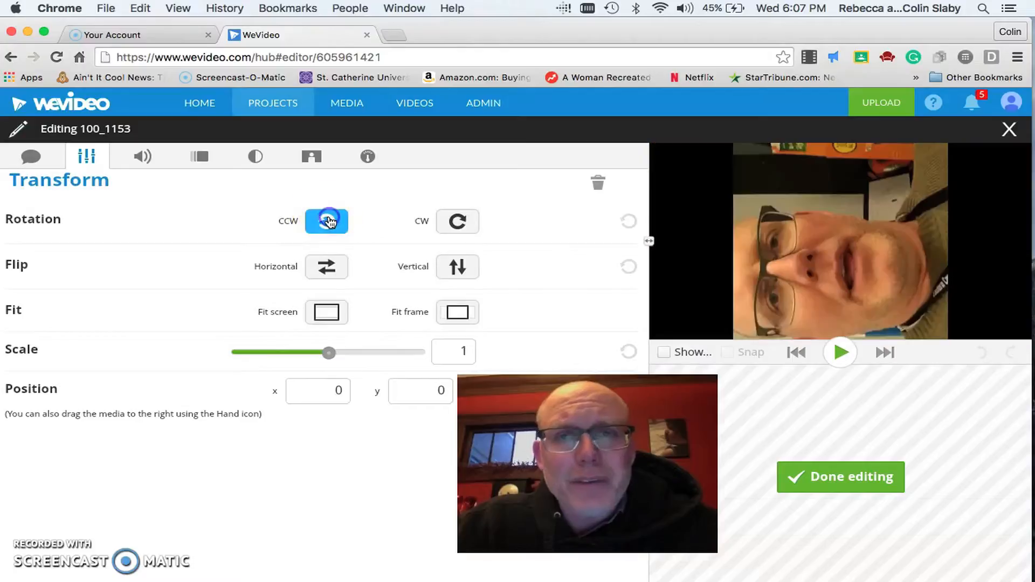
pyautogui.click(327, 221)
pyautogui.click(328, 221)
pyautogui.click(328, 221)
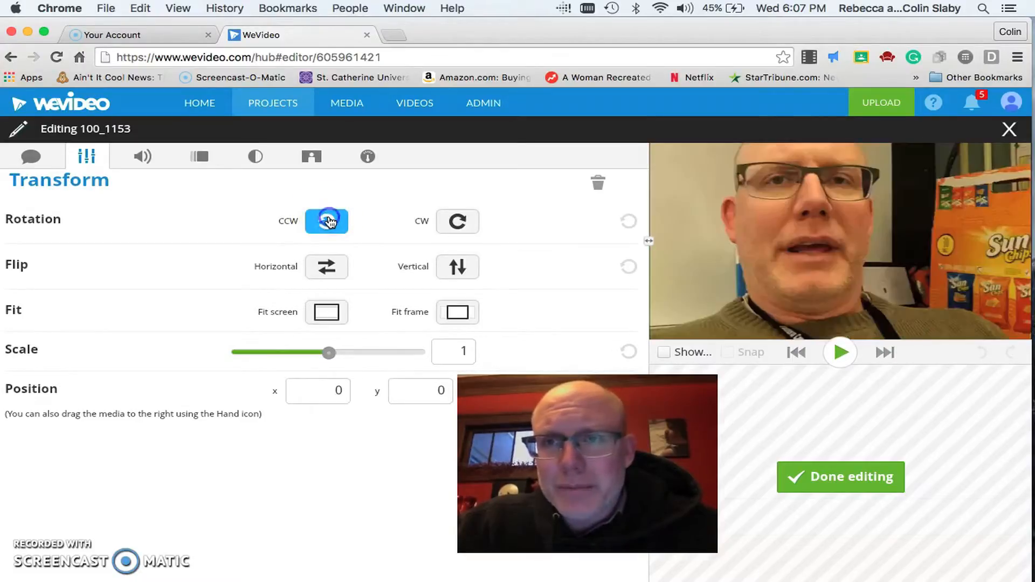
pyautogui.click(326, 266)
pyautogui.click(327, 267)
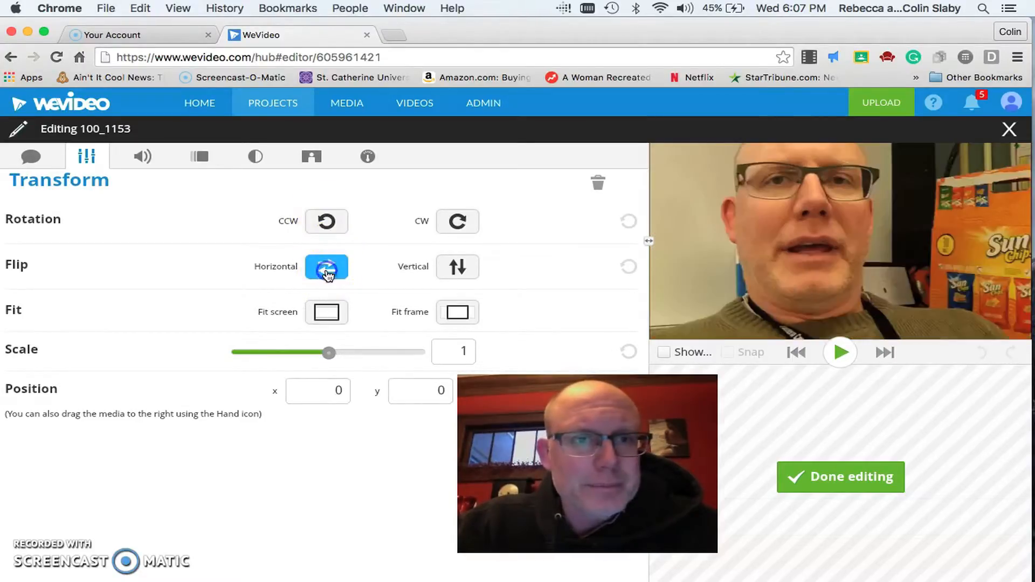
# Fit the clip to the screen at a scale of 0.87 and raise its audio level
pyautogui.click(326, 315)
pyautogui.moveTo(329, 353)
pyautogui.mouseDown()
pyautogui.moveTo(383, 353)
pyautogui.moveTo(302, 353)
pyautogui.moveTo(316, 351)
pyautogui.mouseUp()
pyautogui.click(144, 159)
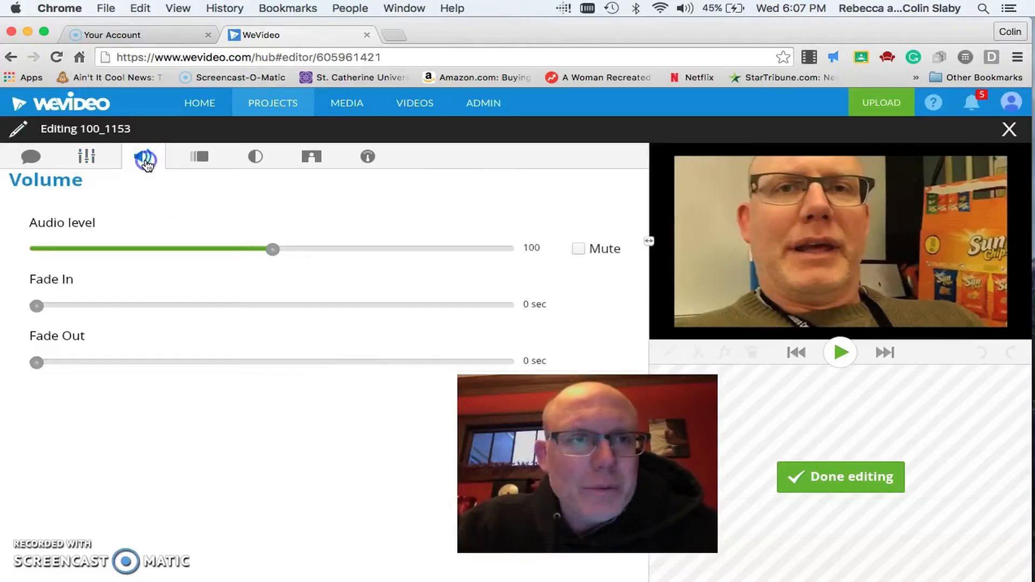
pyautogui.moveTo(274, 249); pyautogui.dragTo(438, 248)
# Set the clip's starting animation scale to 0.94
pyautogui.click(203, 157)
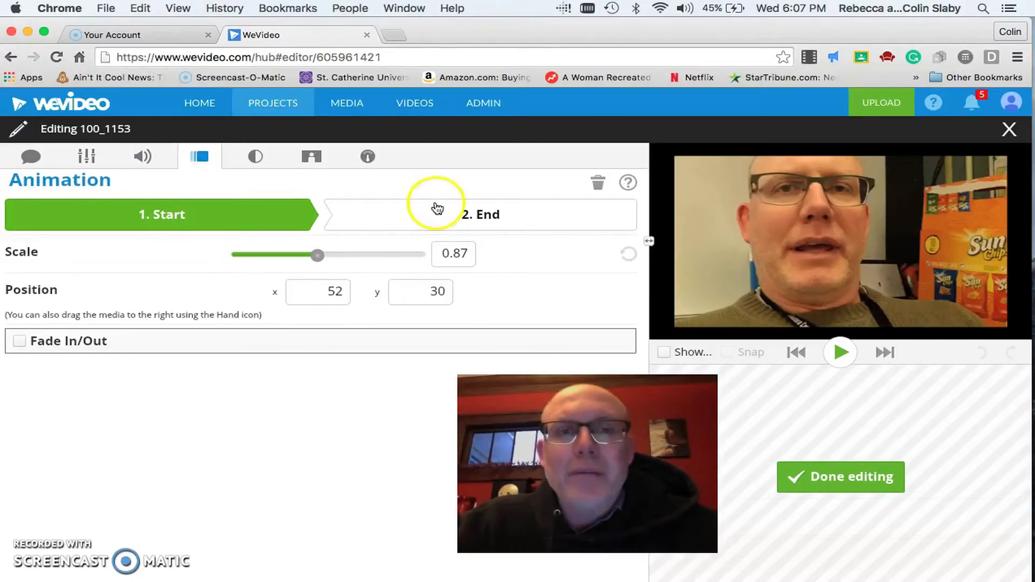
pyautogui.moveTo(318, 255)
pyautogui.mouseDown()
pyautogui.moveTo(345, 252)
pyautogui.moveTo(326, 255)
pyautogui.mouseUp()
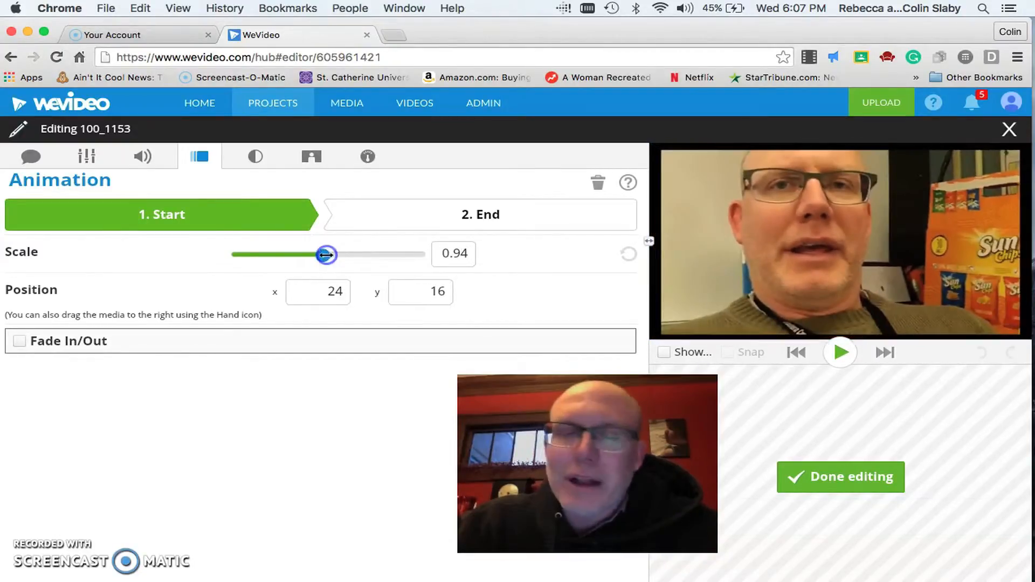
# Look through the clip's color, color keying and speed settings and finish editing the clip
pyautogui.click(255, 157)
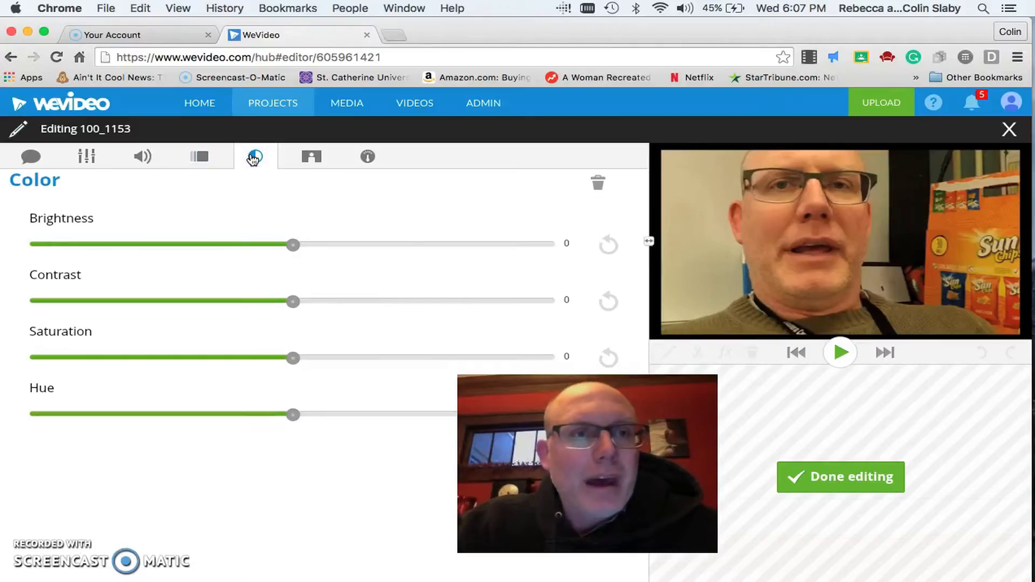
pyautogui.click(323, 156)
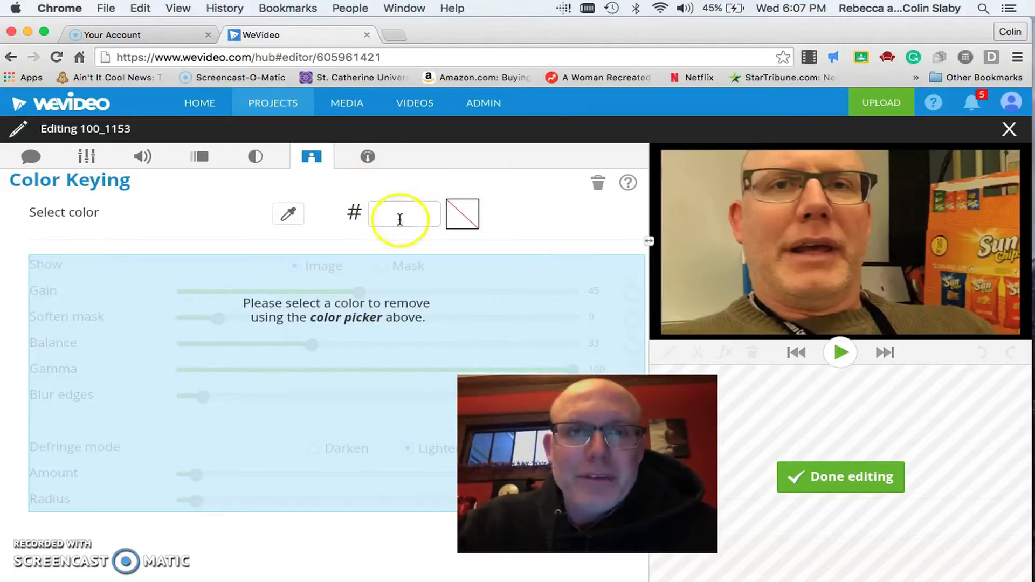
pyautogui.click(289, 216)
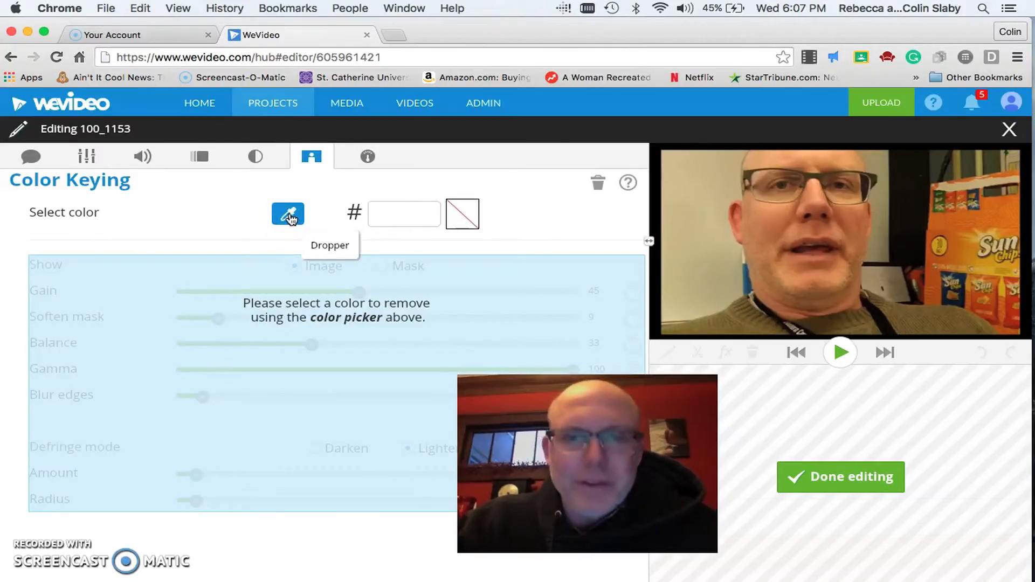
pyautogui.click(368, 156)
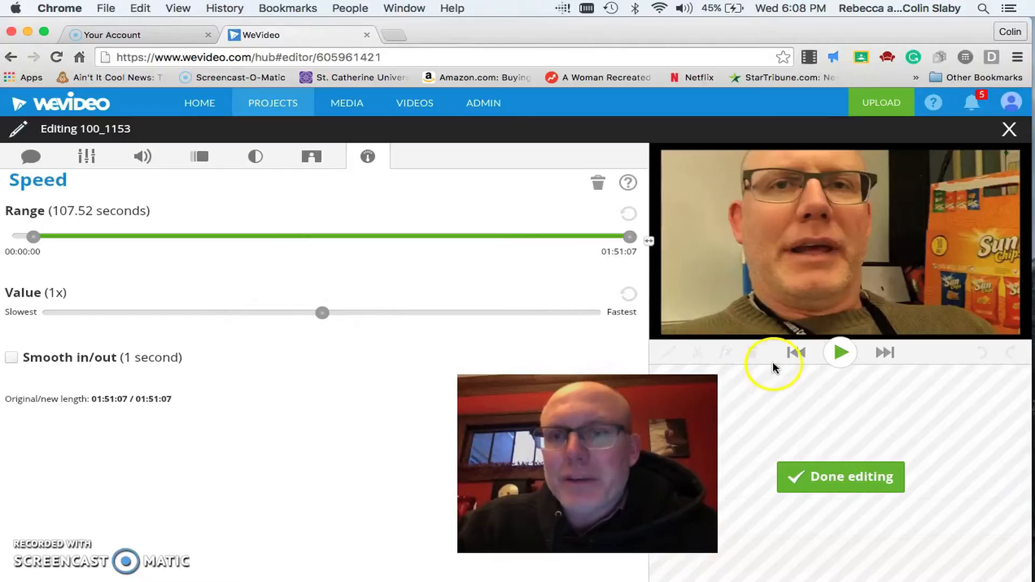
pyautogui.click(833, 475)
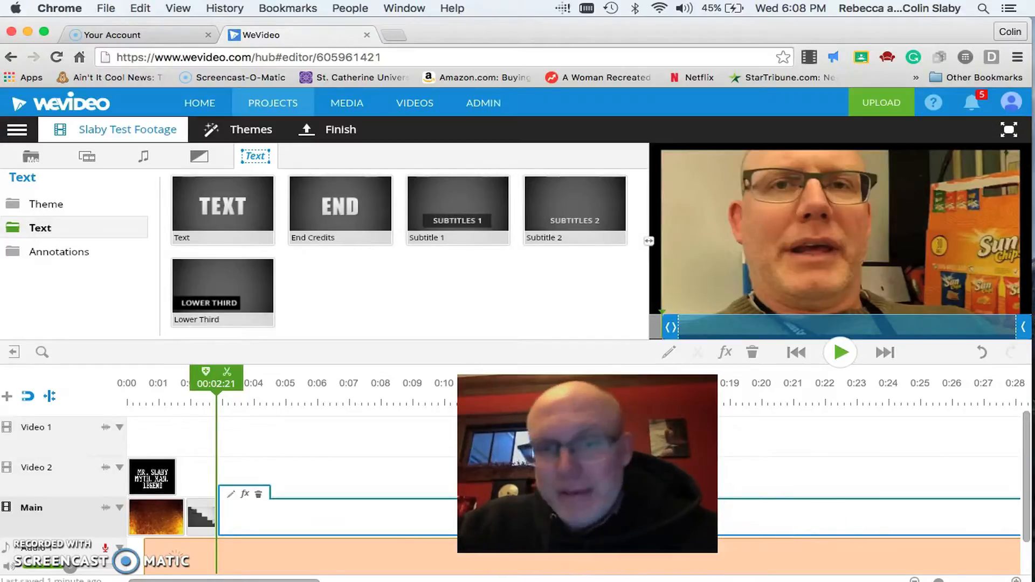
# Set the finished video's quality to 720p HD and start rendering the Slaby Test Footage project
pyautogui.click(336, 145)
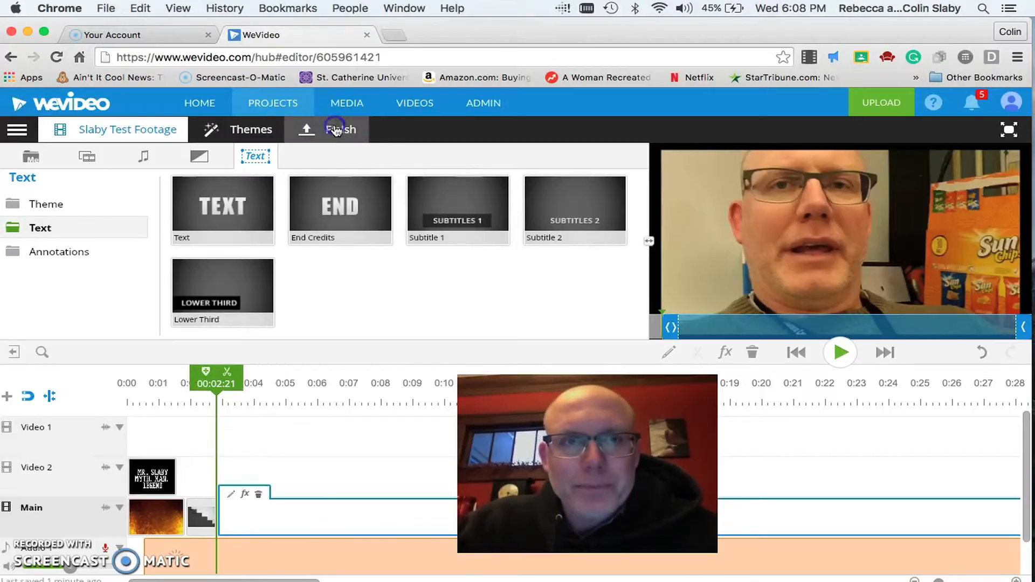
pyautogui.click(335, 130)
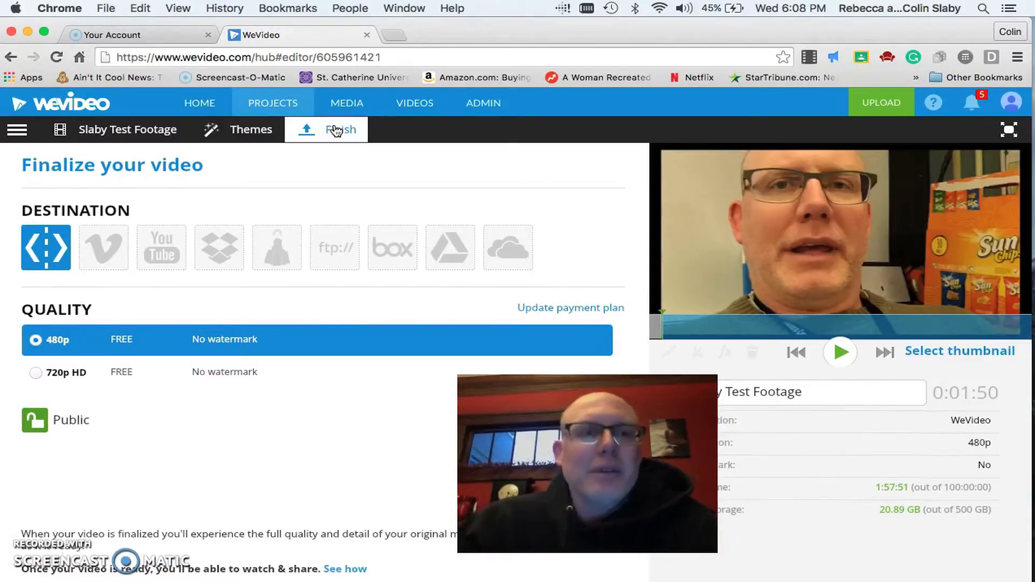
pyautogui.click(37, 375)
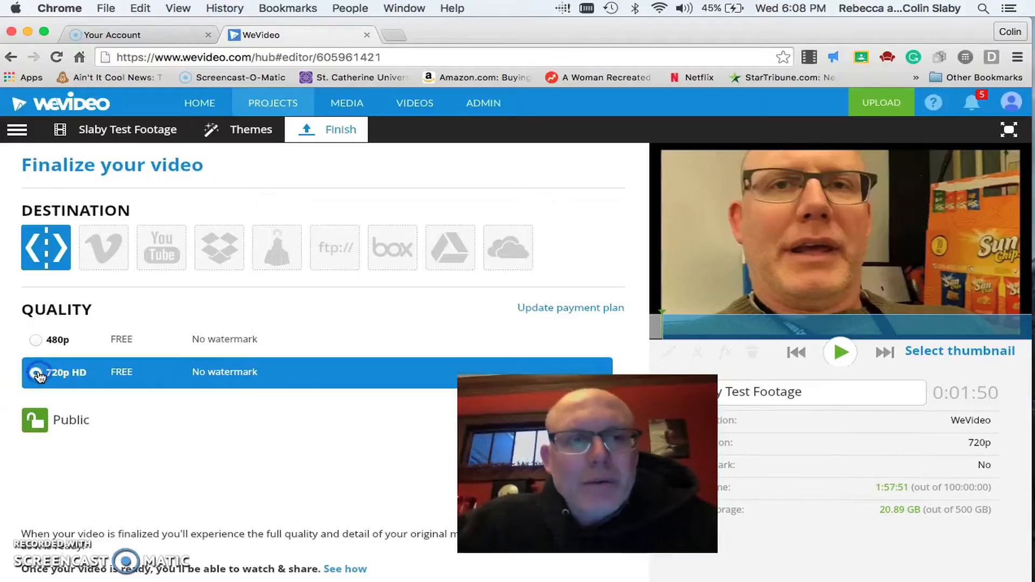
pyautogui.click(36, 341)
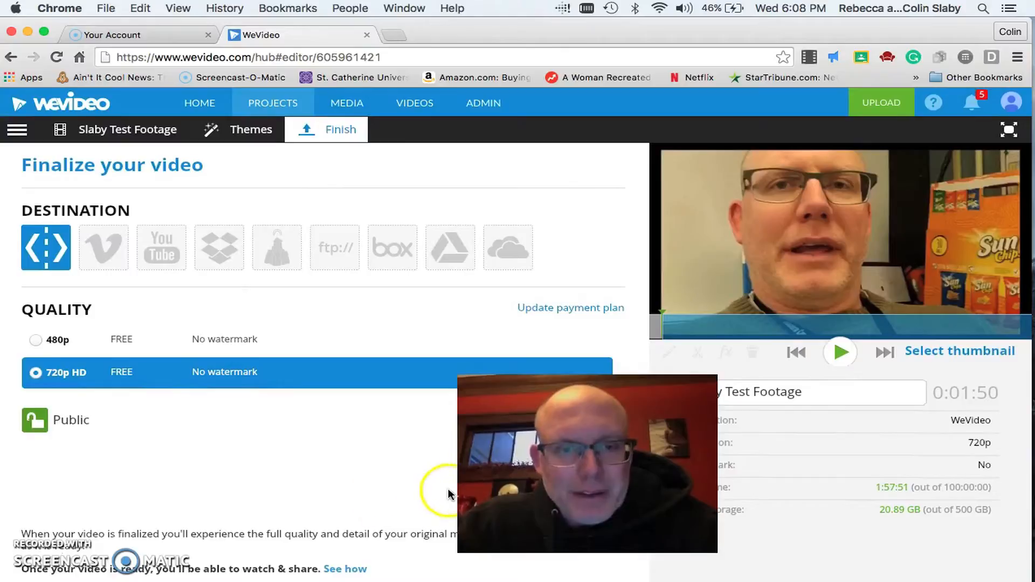
pyautogui.moveTo(577, 464); pyautogui.dragTo(817, 468)
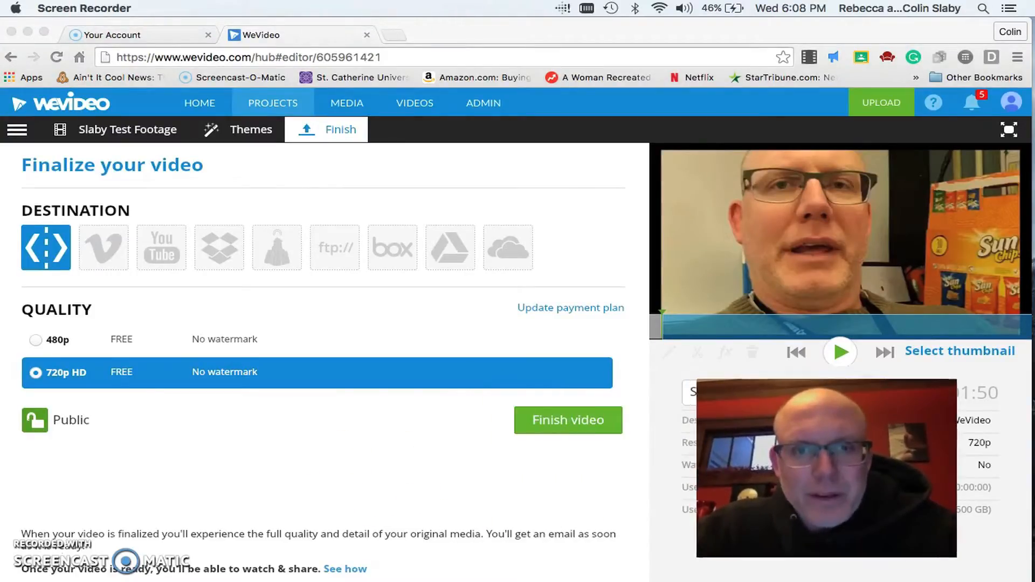
pyautogui.click(568, 419)
pyautogui.click(569, 420)
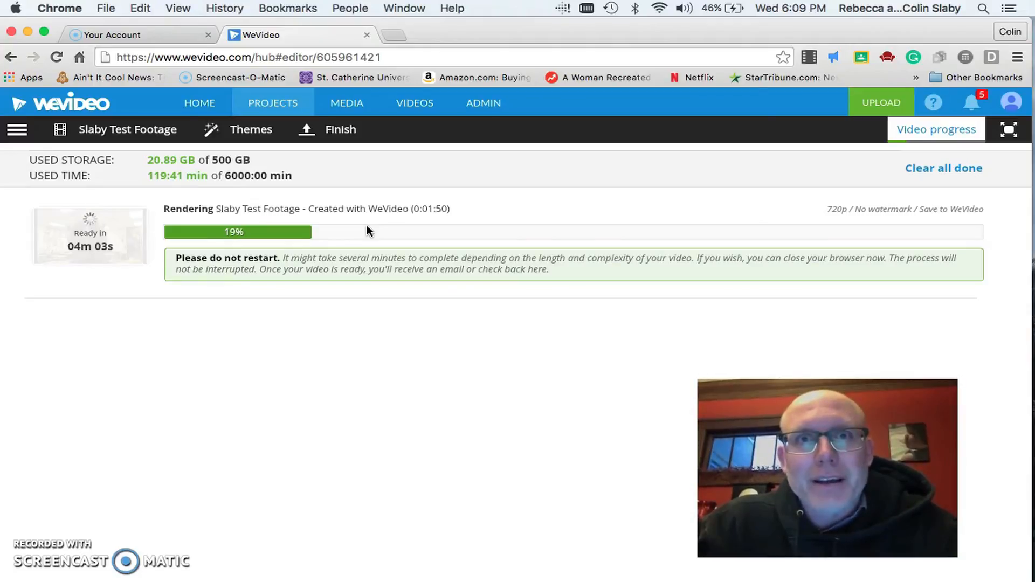
pyautogui.click(33, 542)
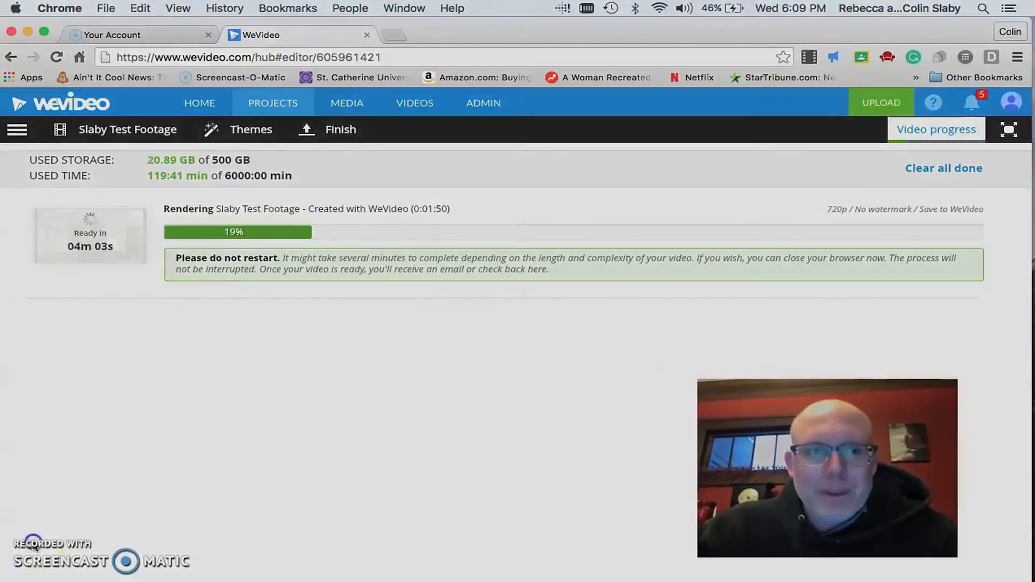